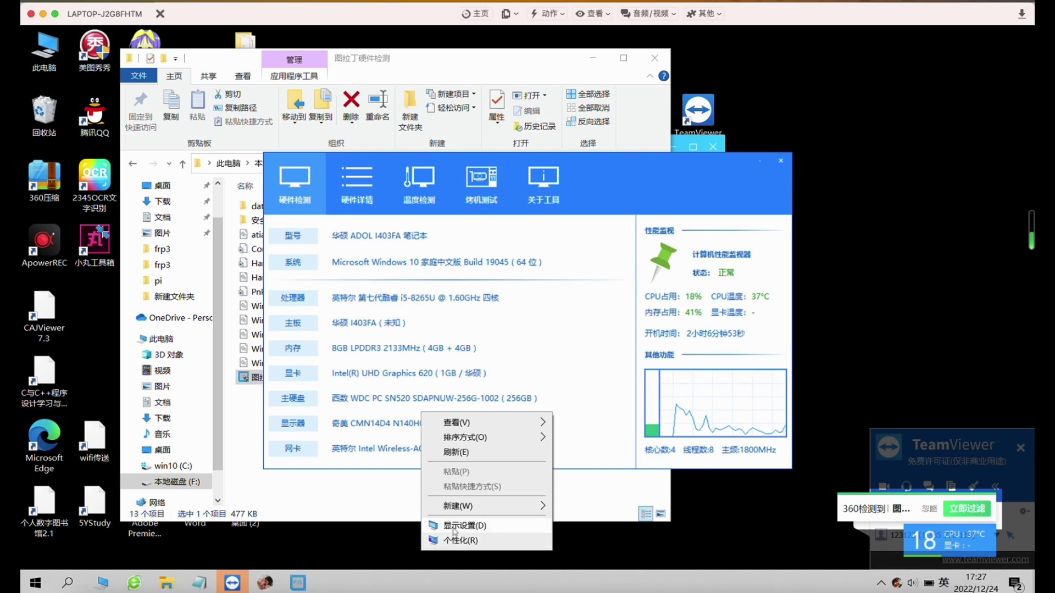
- Check the display resolution in the advanced display settings and the CPU, motherboard and memory details in the hardware detection tool, closing both
click(473, 540)
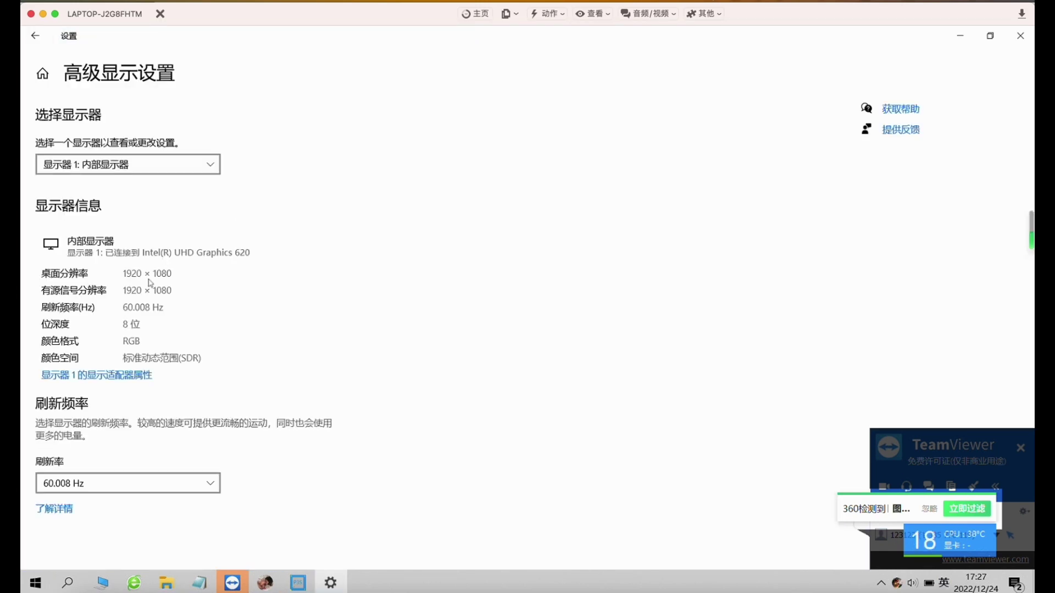
click(1020, 35)
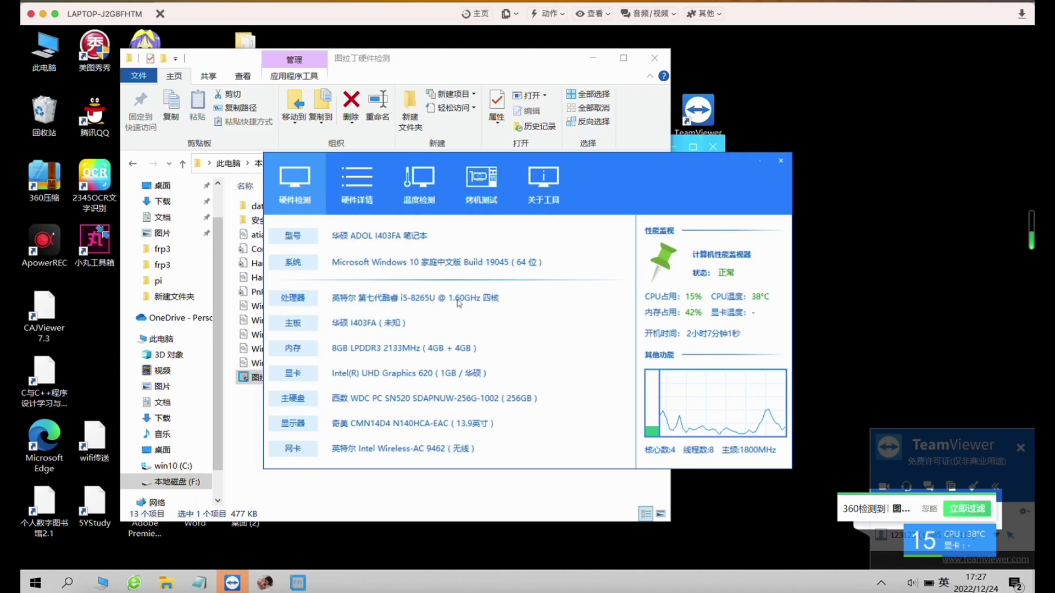
click(356, 184)
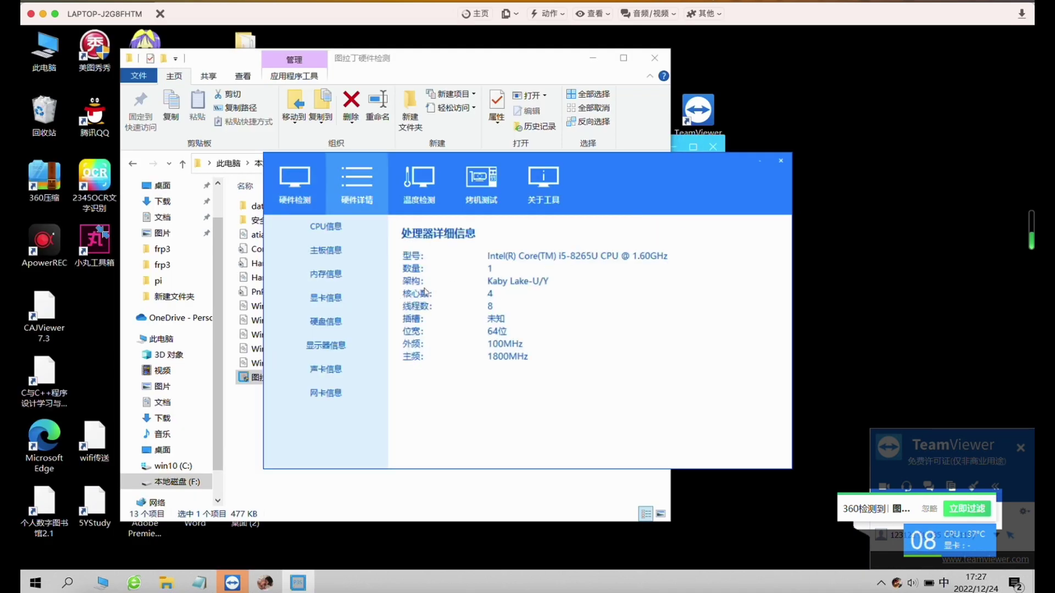
click(333, 251)
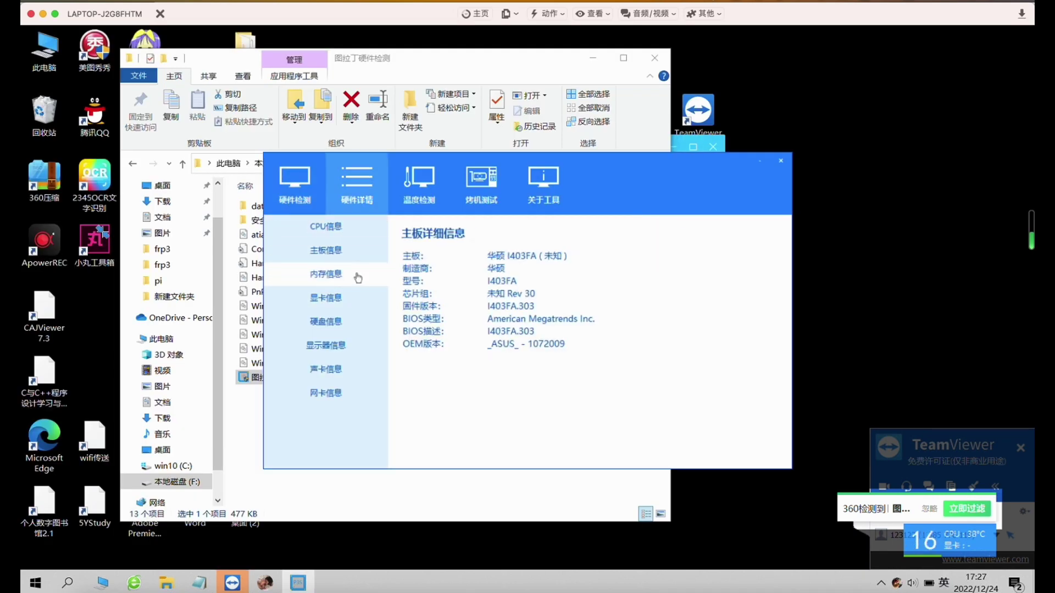
click(358, 276)
click(781, 160)
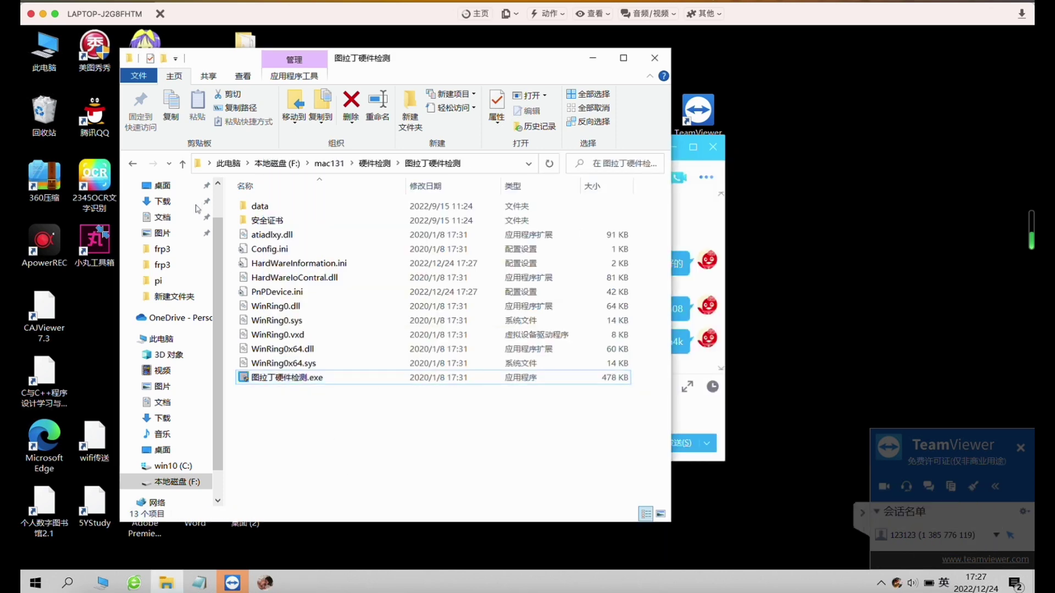
- Go up to the mac131 folder and merge the registry patch 双系统时间同步补丁.reg
click(182, 163)
click(183, 163)
double_click(300, 378)
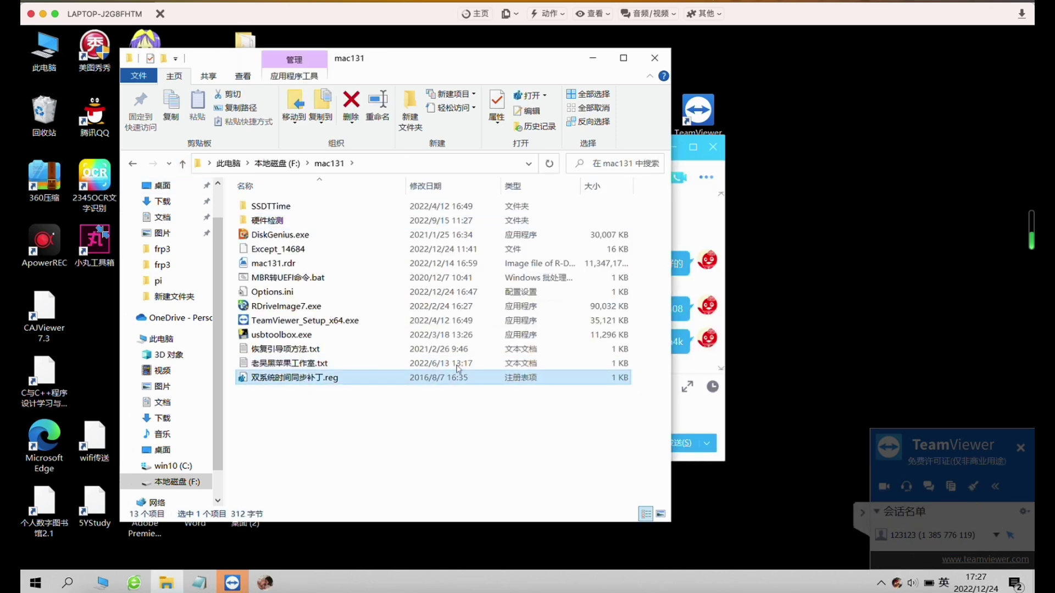
click(631, 317)
click(655, 302)
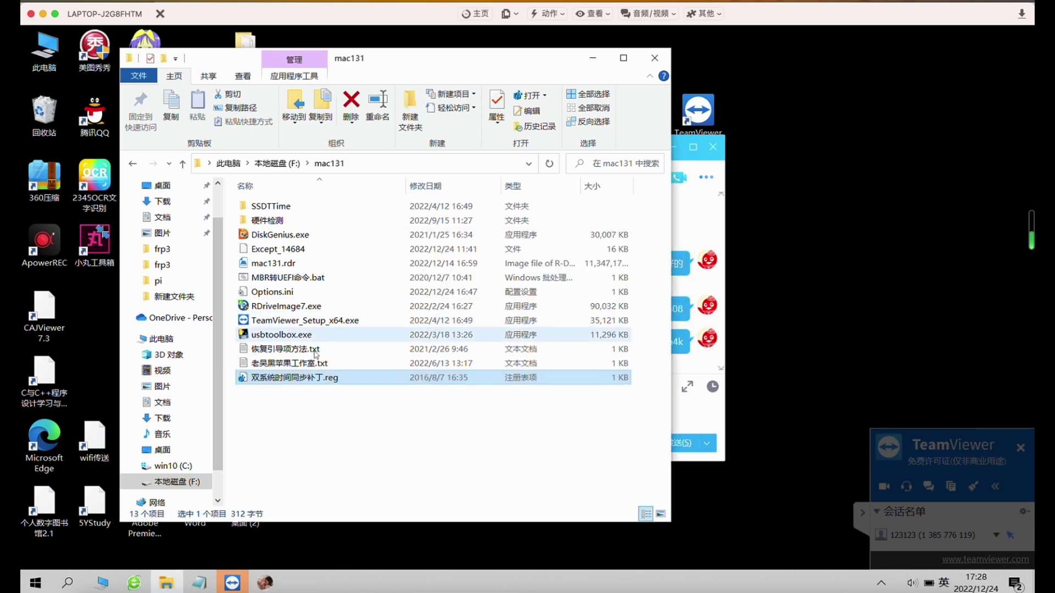
- Launch usbtoolbox.exe, RDriveImage7.exe and DiskGenius.exe from the mac131 folder
click(281, 335)
click(287, 310)
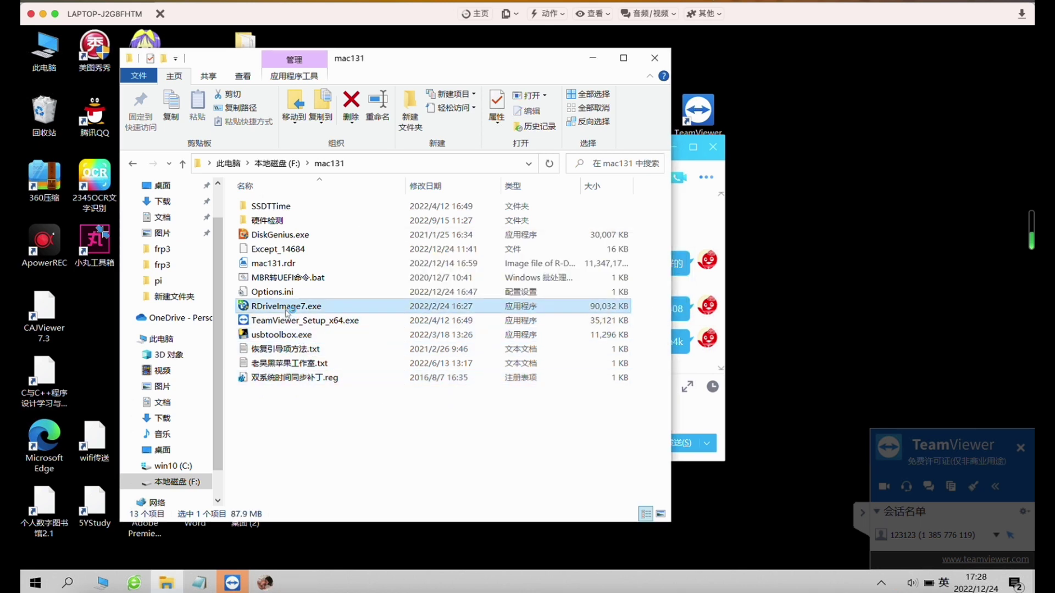
double_click(281, 235)
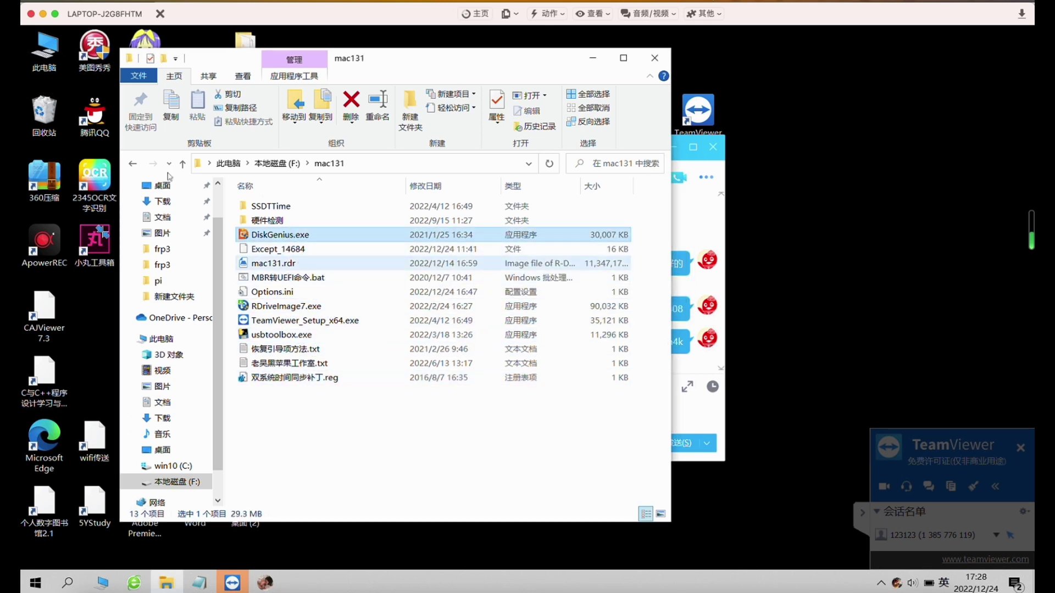
- Open Device Manager from this PC's properties and inspect the display adapters, network adapters and USB controllers
right_click(45, 49)
click(105, 208)
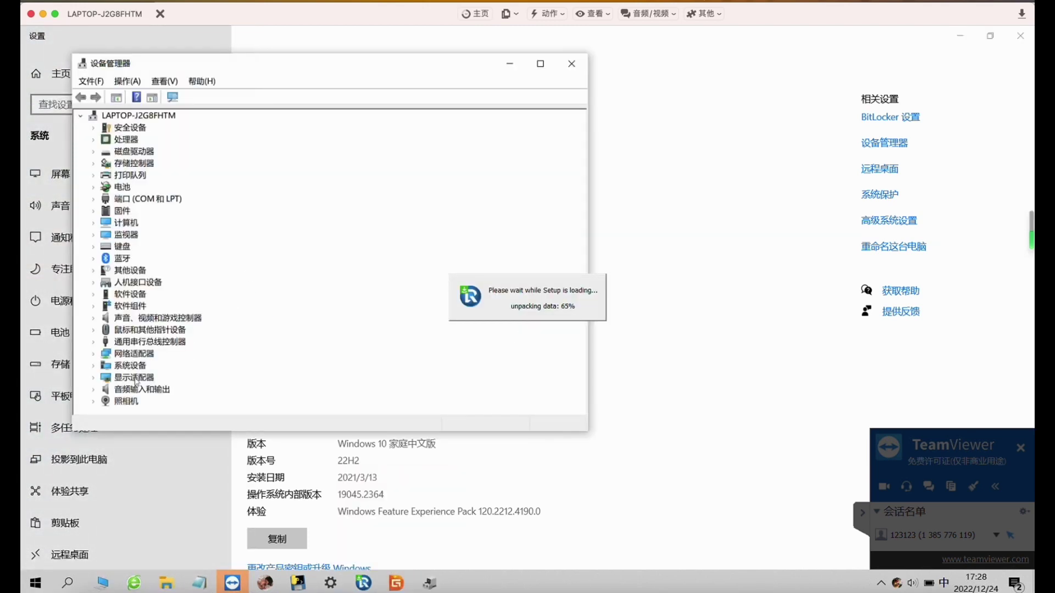
double_click(136, 383)
double_click(134, 353)
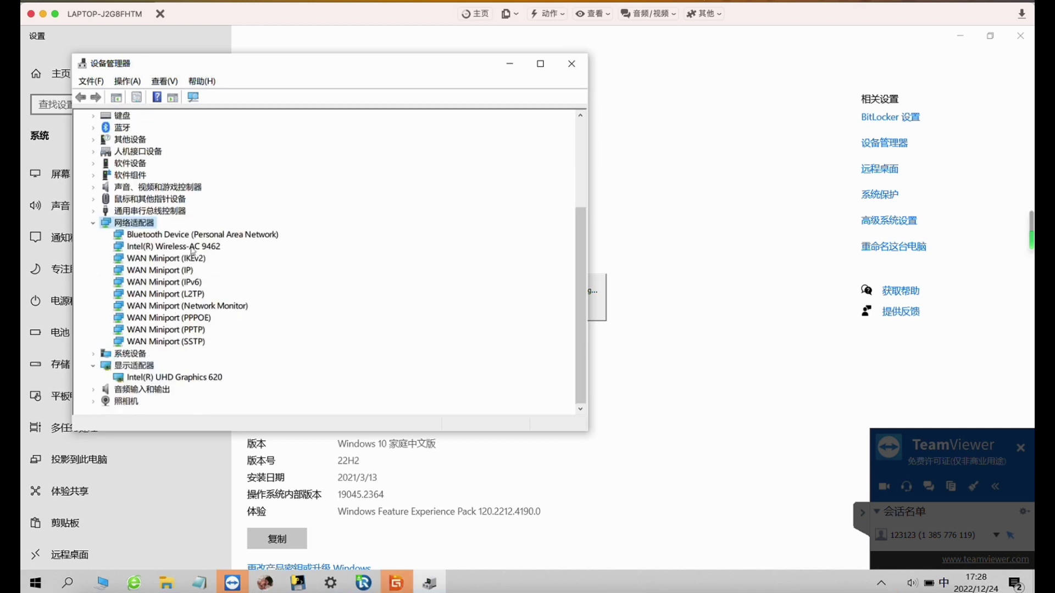
click(190, 246)
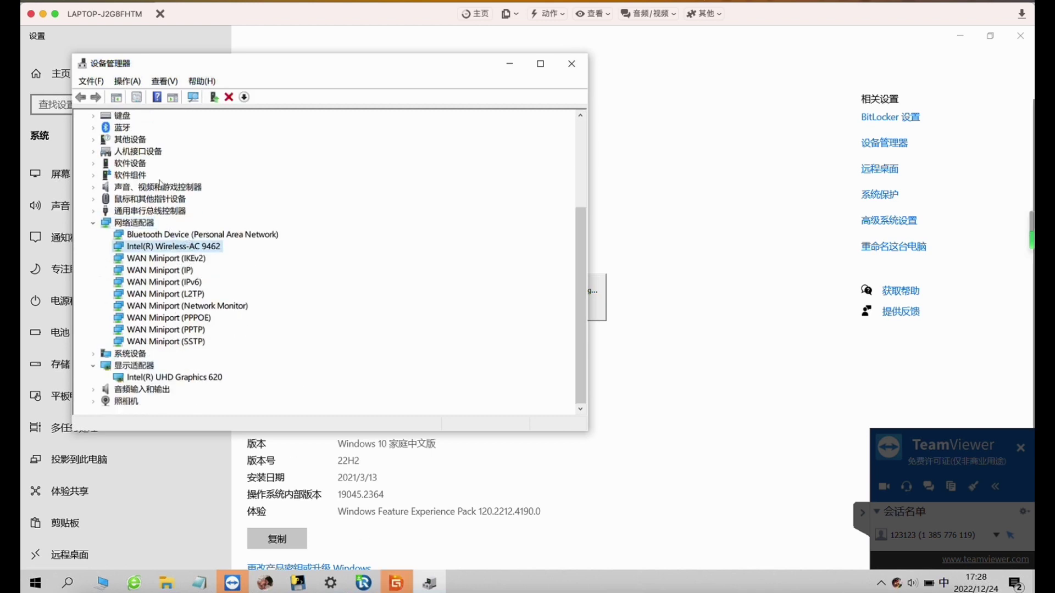
double_click(155, 211)
click(167, 222)
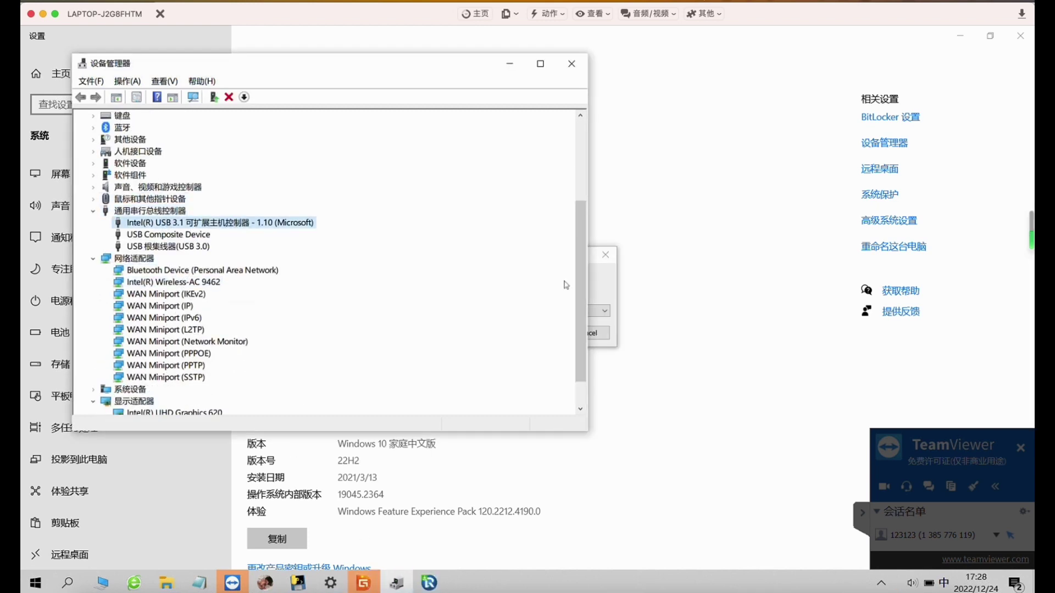
- Run the R-Drive Image 7.0 setup with the repair option and finish the wizard
click(607, 294)
click(528, 333)
click(602, 401)
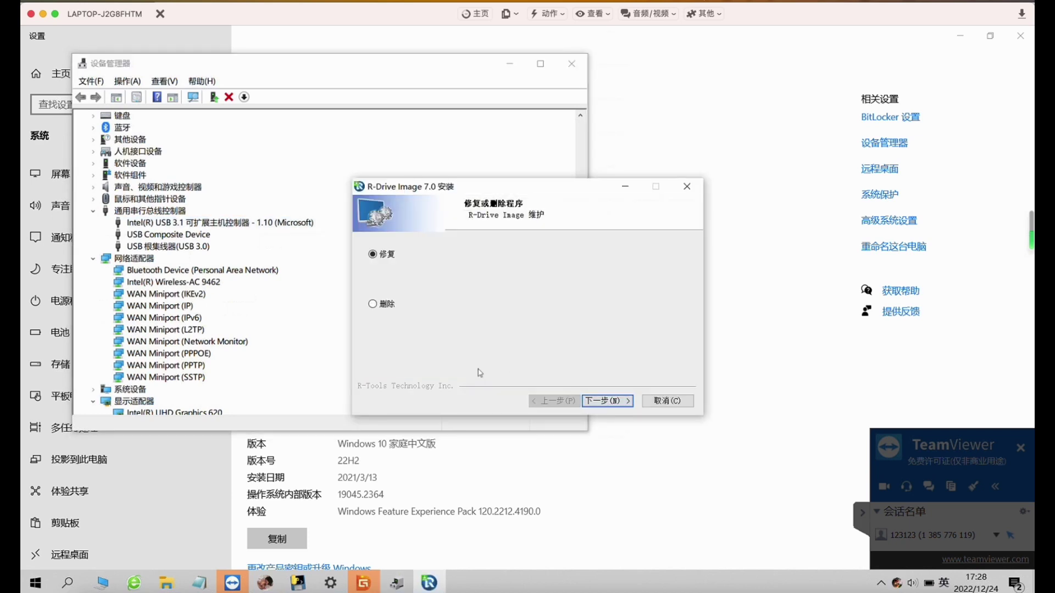
click(598, 399)
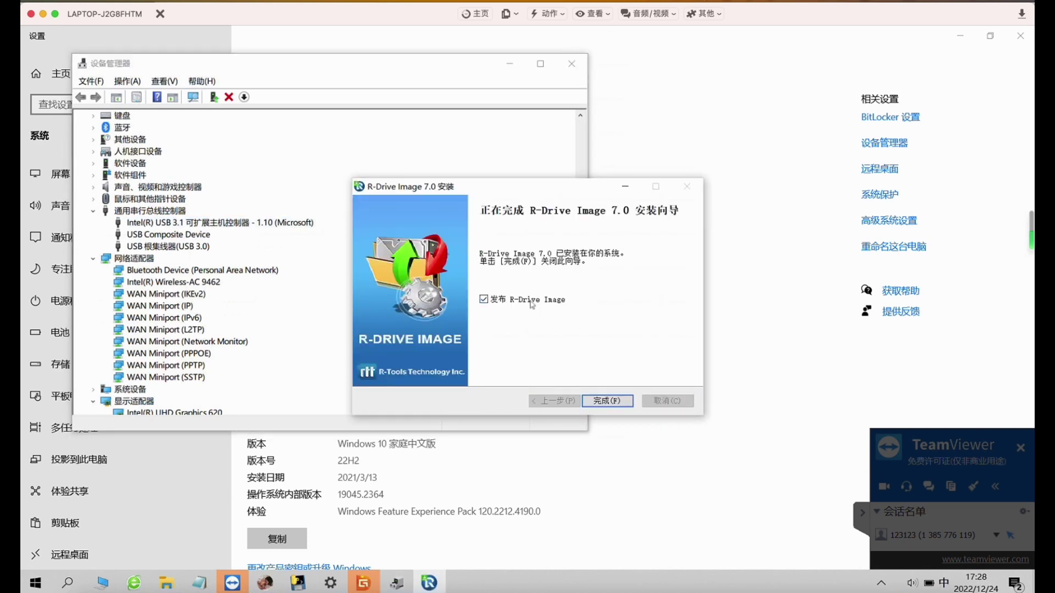
click(607, 400)
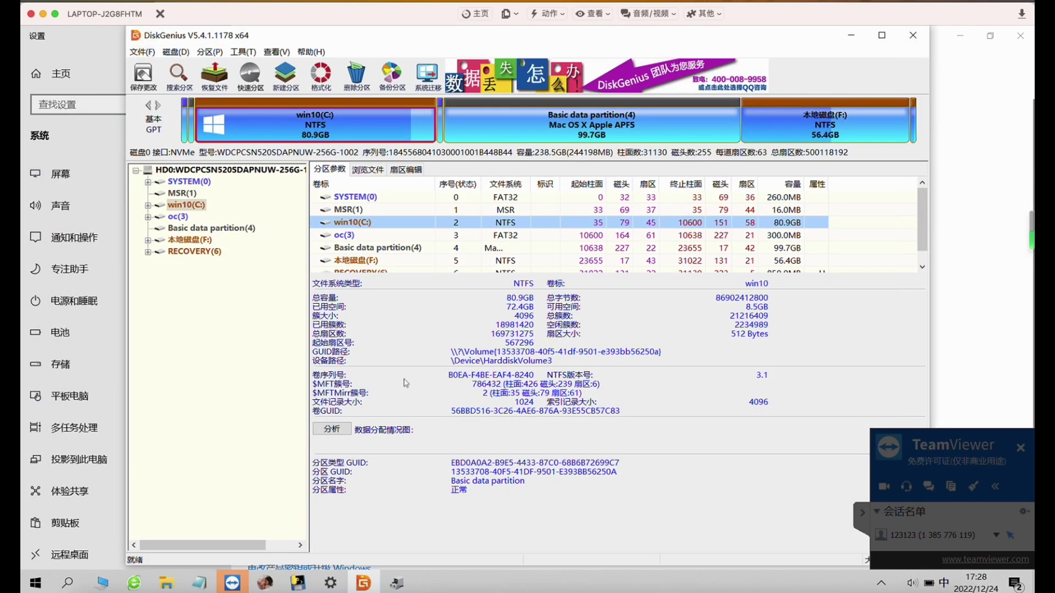
- Delete the 99.7 GB Mac OS X Apple APFS partition between the C: and F: partitions in DiskGenius
click(575, 127)
right_click(575, 127)
click(593, 131)
click(444, 333)
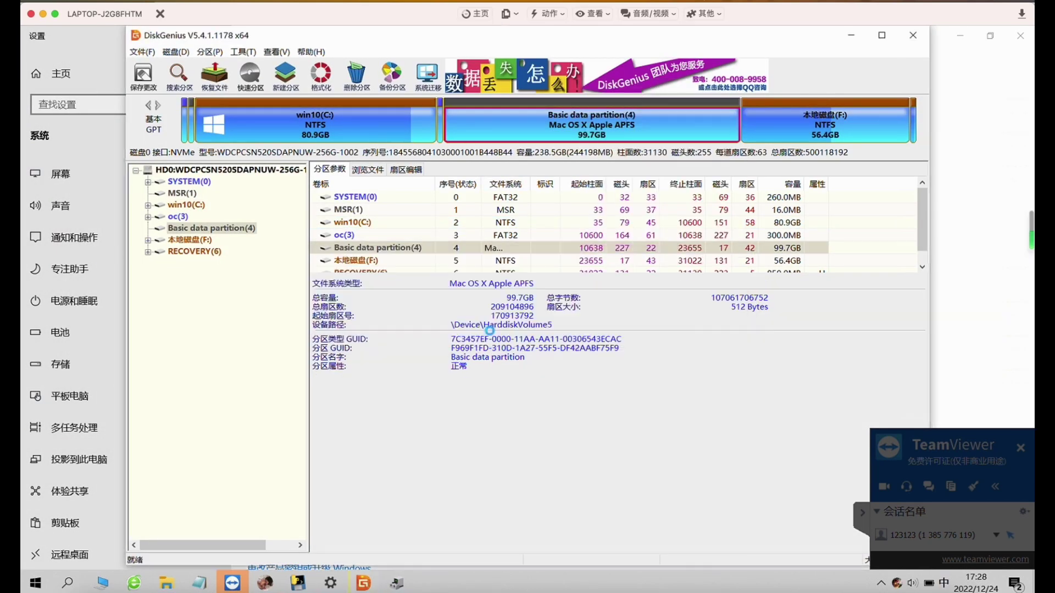
- Copy the EFI folder from the oc(3) partition to the desktop
click(176, 218)
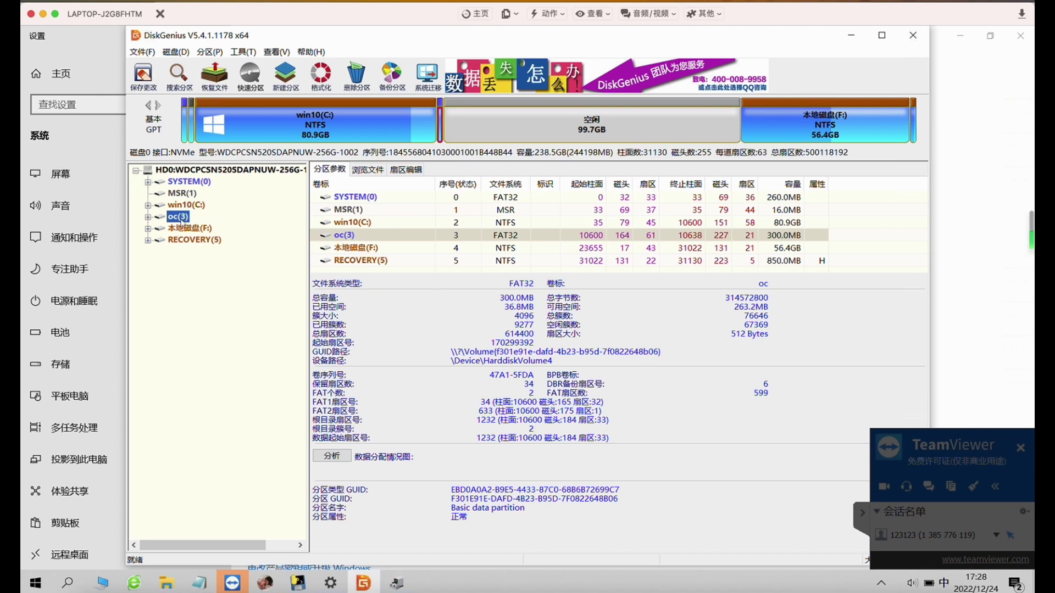
click(368, 169)
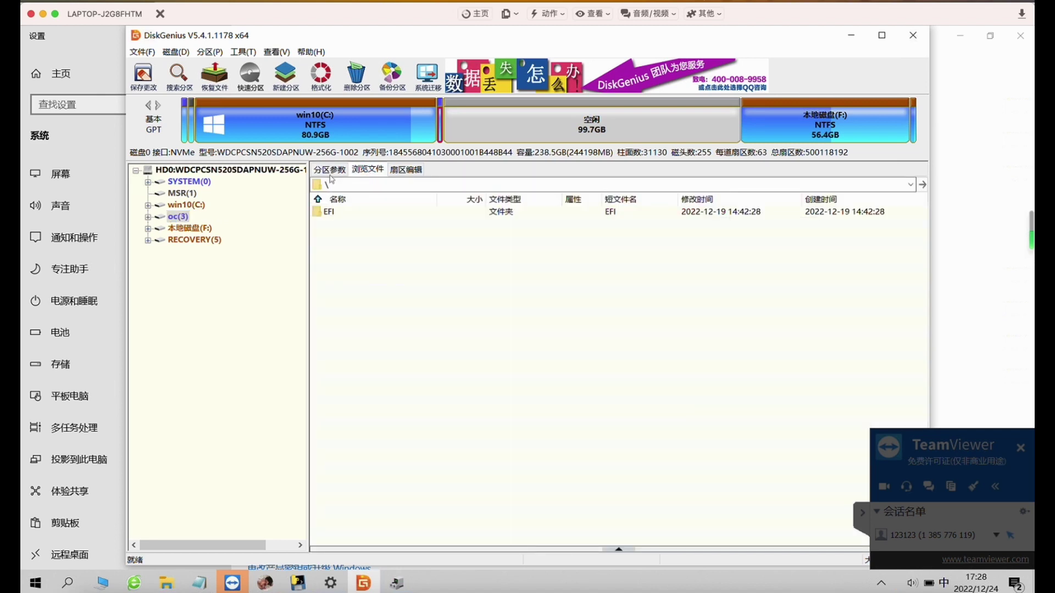
click(335, 213)
right_click(331, 213)
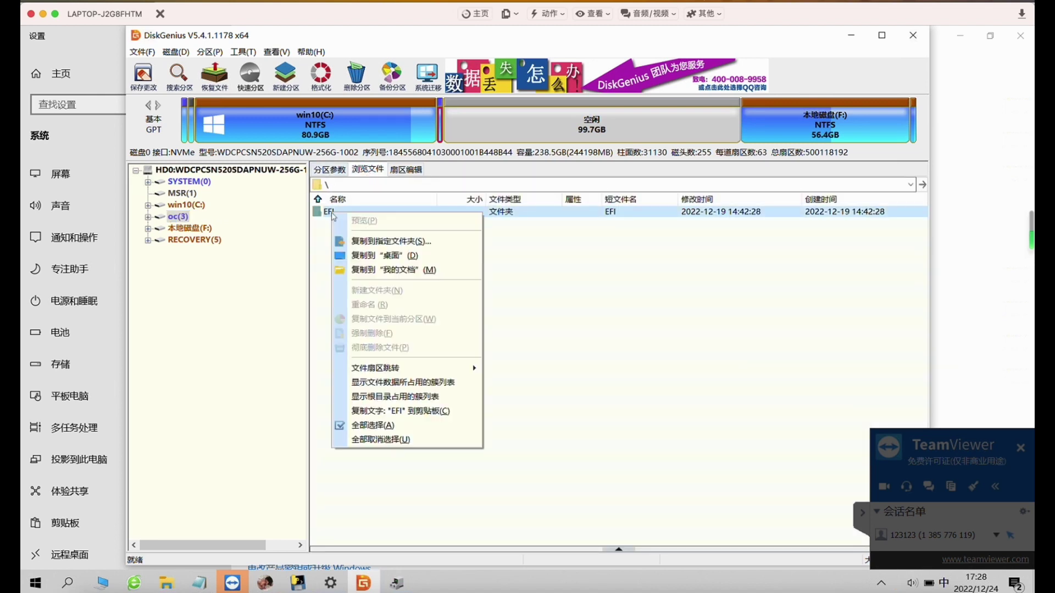
click(373, 256)
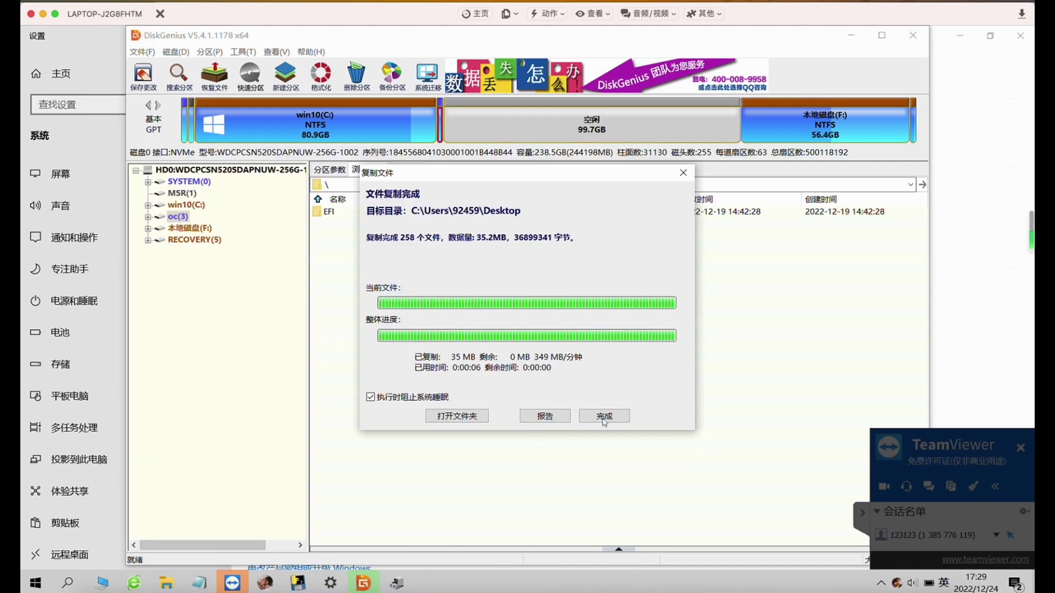
click(605, 416)
- Save the partition table changes to the disk and close DiskGenius
click(143, 76)
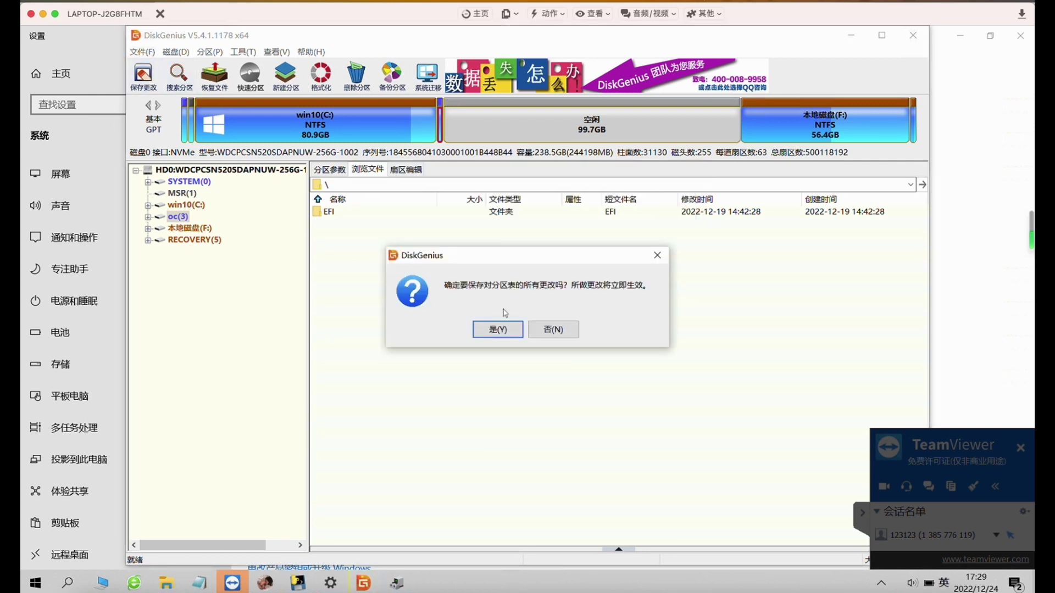
click(497, 328)
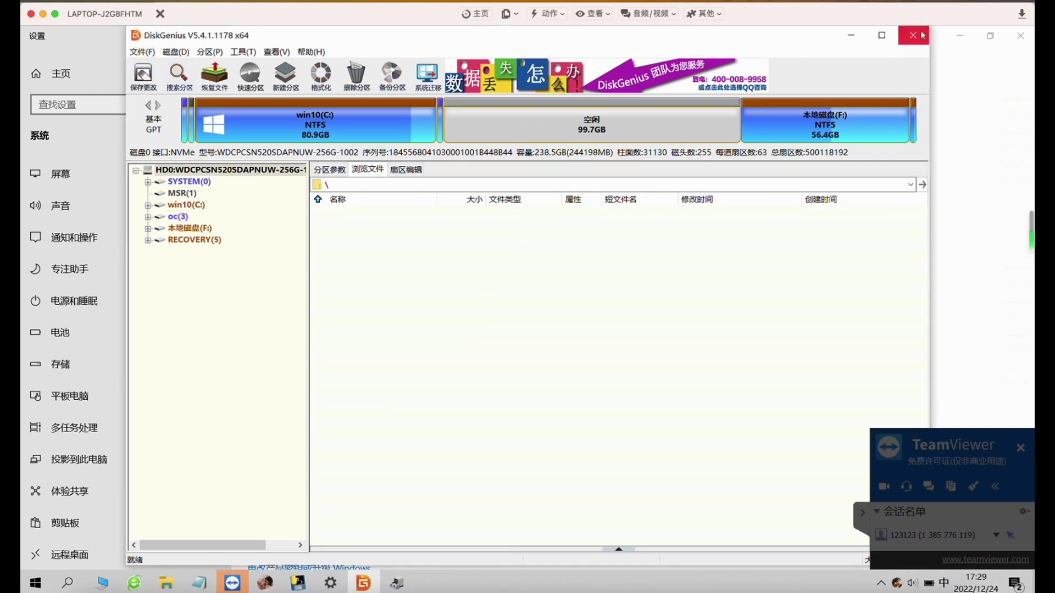
click(923, 34)
- Inspect the storage controllers in Device Manager, selecting the standard NVM Express controller
click(504, 487)
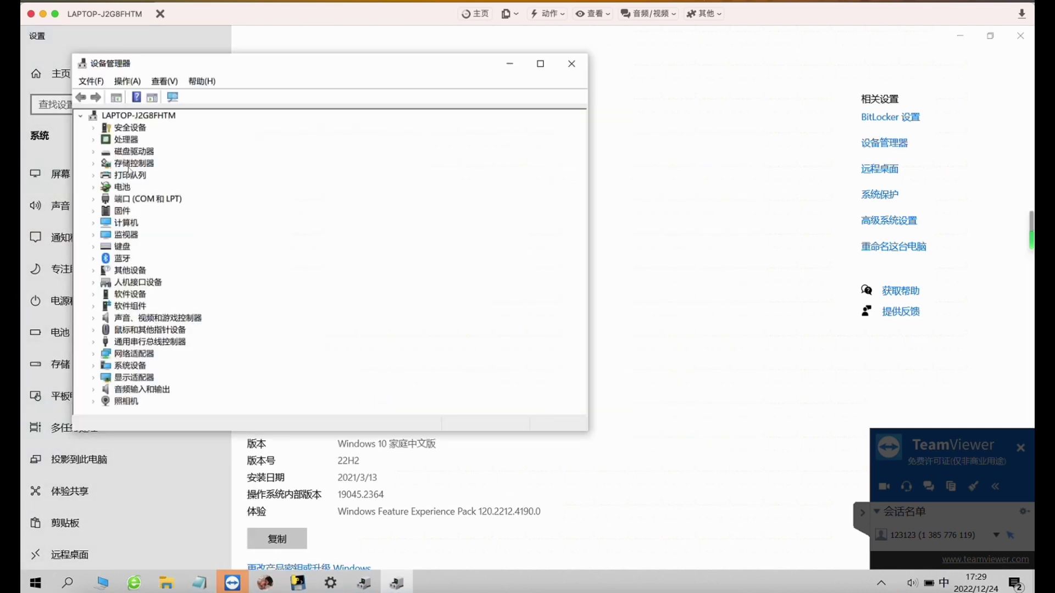
double_click(128, 164)
click(203, 188)
scroll(203, 188, down, 1)
scroll(203, 188, up, 1)
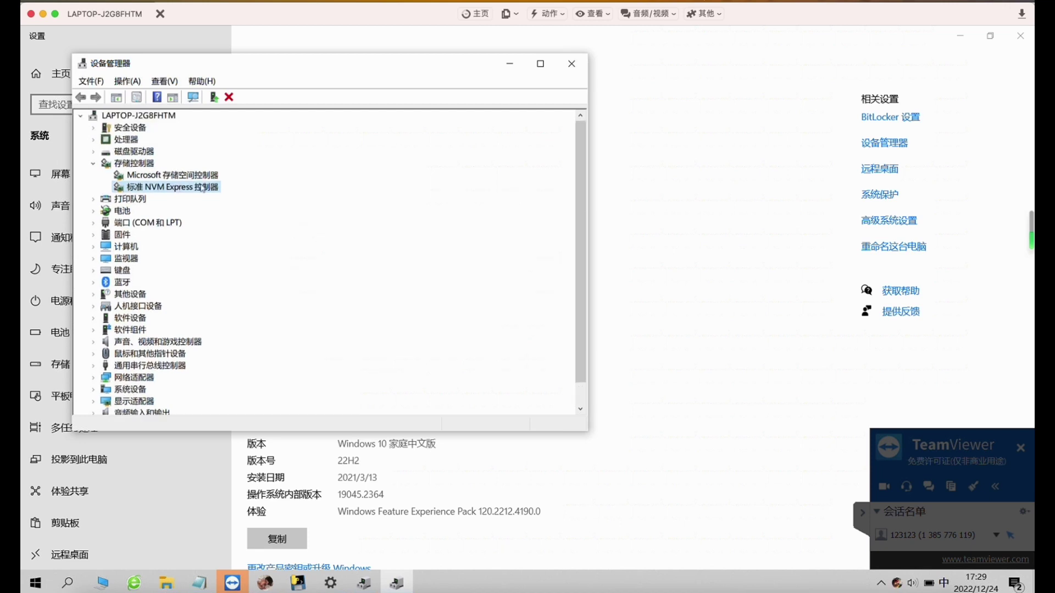
- Copy the first hardware ID from the Realtek(R) Audio device's properties
double_click(158, 342)
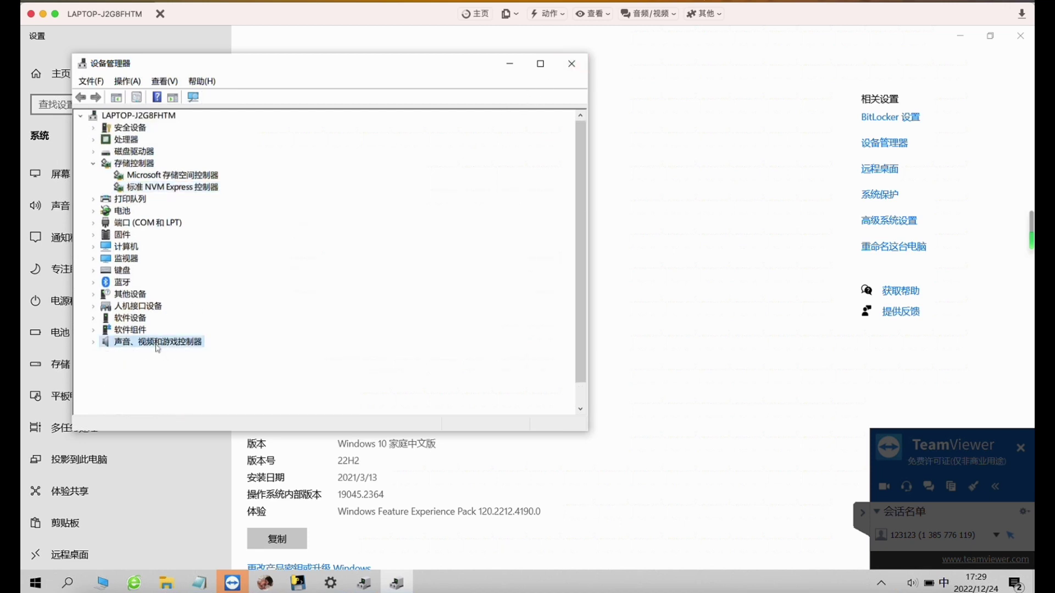
click(168, 367)
double_click(168, 368)
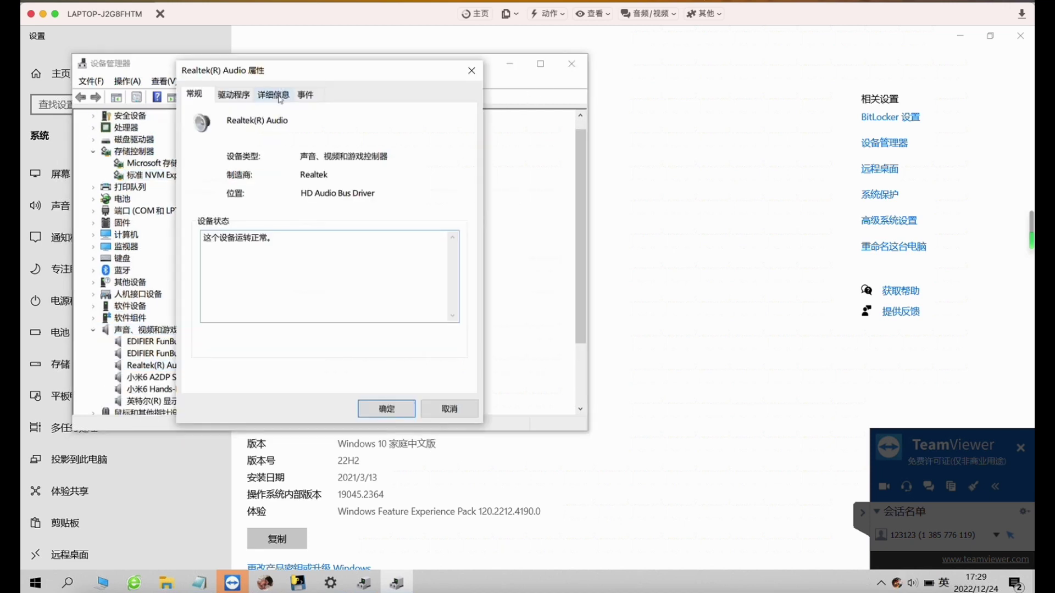
click(274, 95)
click(271, 172)
click(271, 193)
right_click(276, 215)
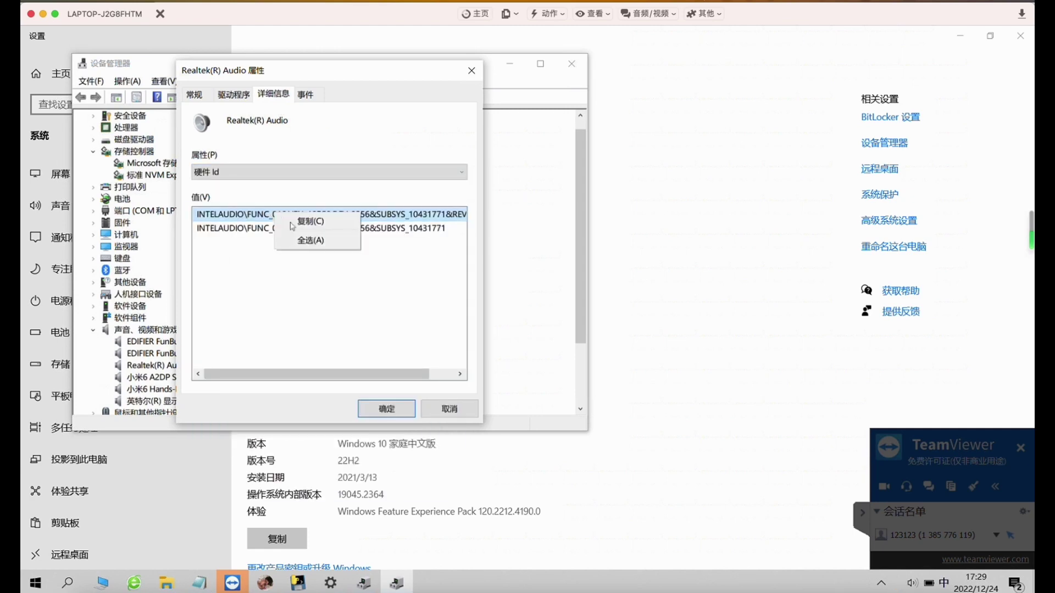
click(291, 225)
- Switch to the QQ chat and paste the copied audio hardware ID into the message box
key(super+Tab)
right_click(256, 558)
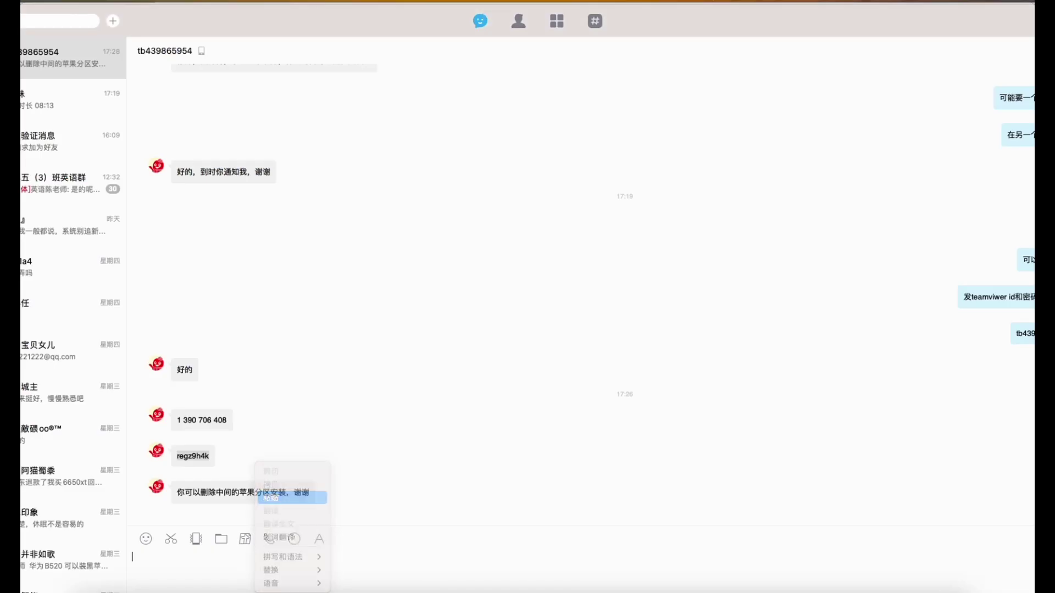
click(292, 497)
click(354, 578)
- Cancel the Realtek(R) Audio properties and close Device Manager
click(447, 408)
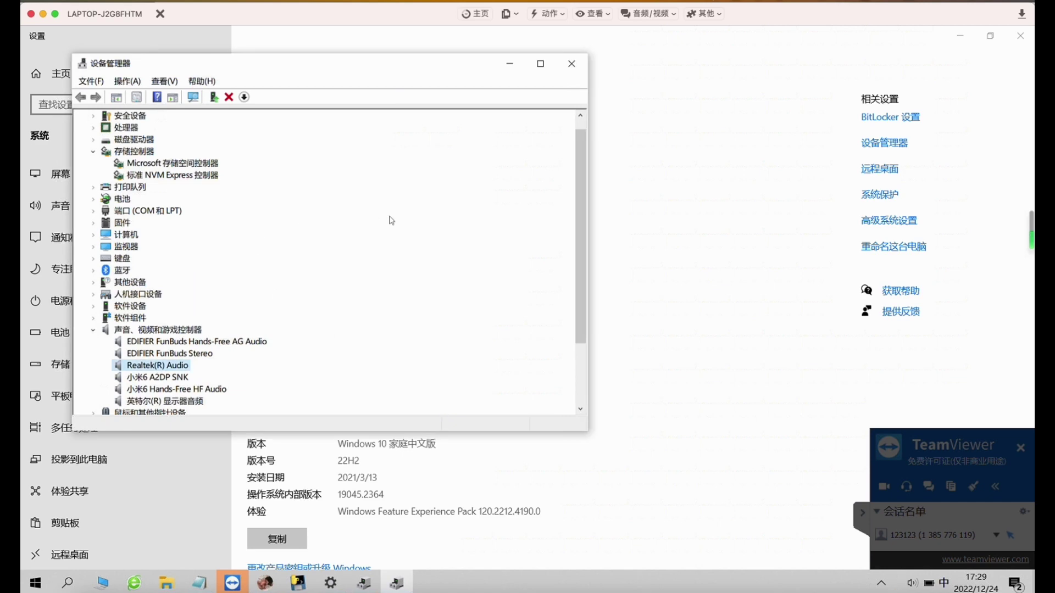
scroll(391, 220, up, 1)
click(572, 63)
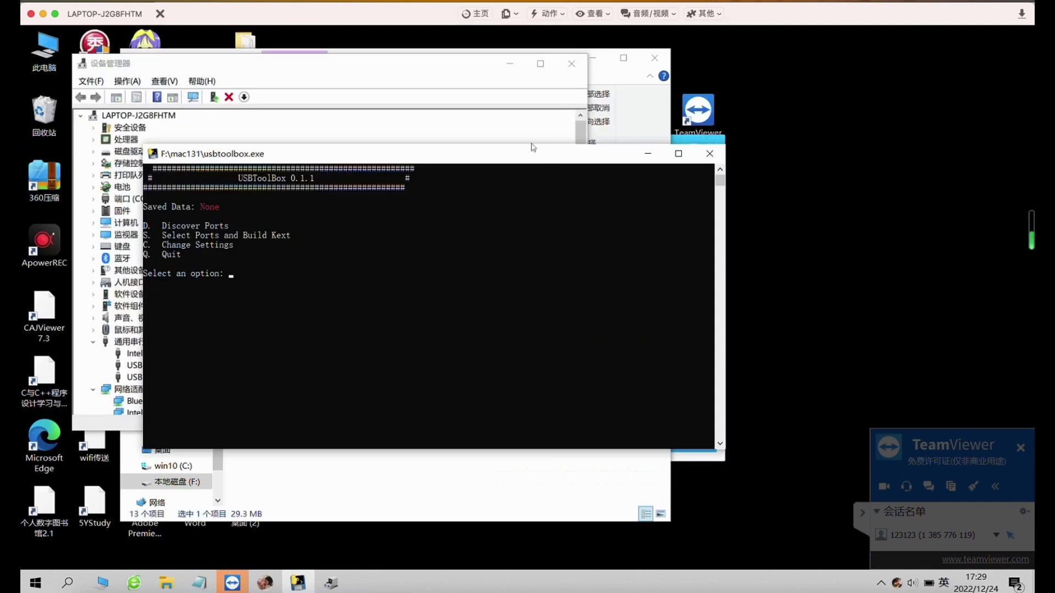
- Open the mac131.rdr image from the mac131 folder in R-Drive Image and enter the image password
click(490, 112)
click(433, 491)
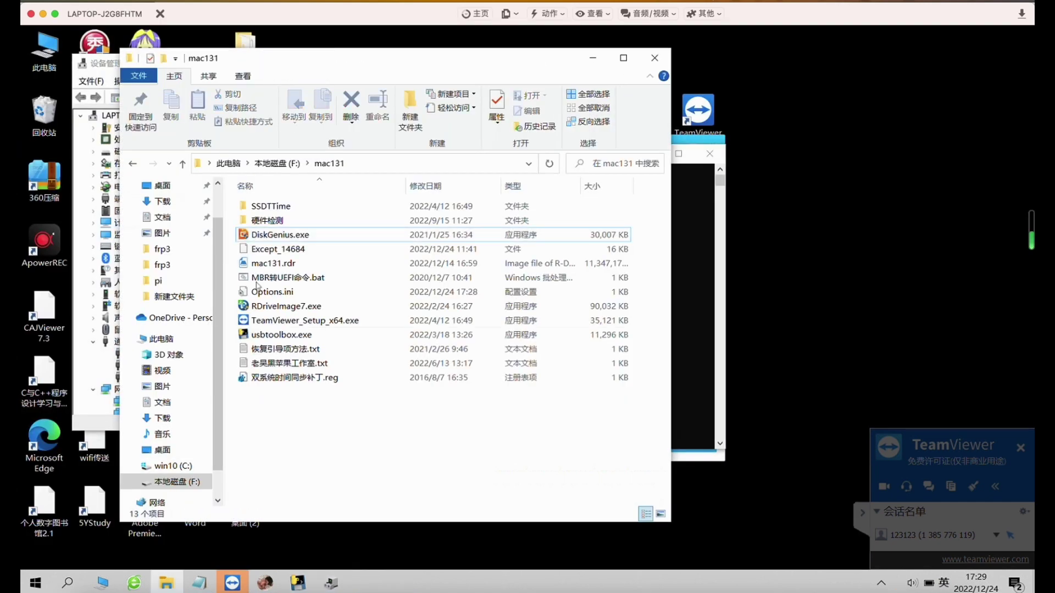
click(284, 270)
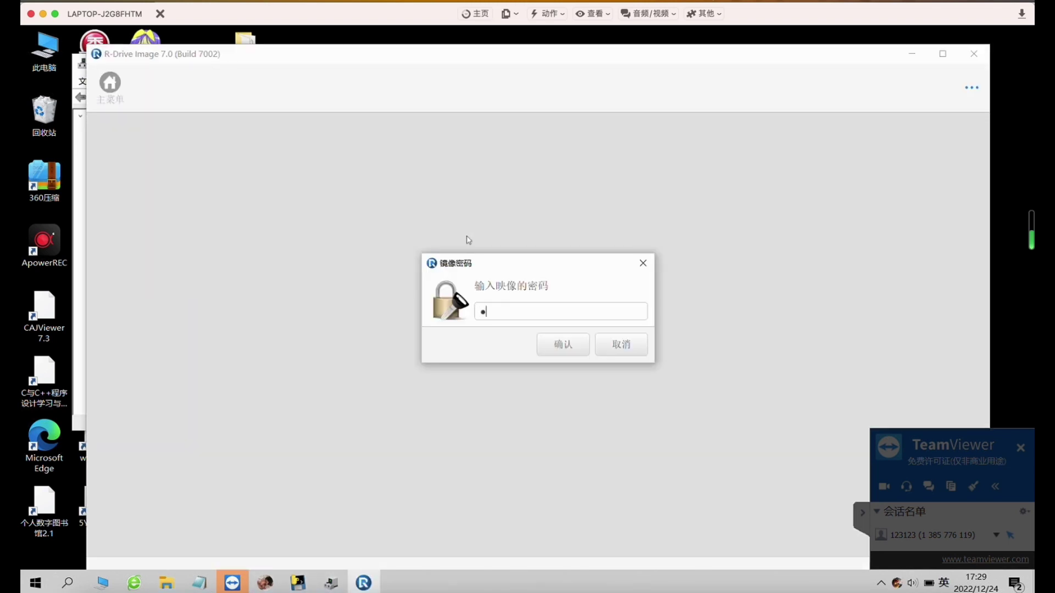
key(Return)
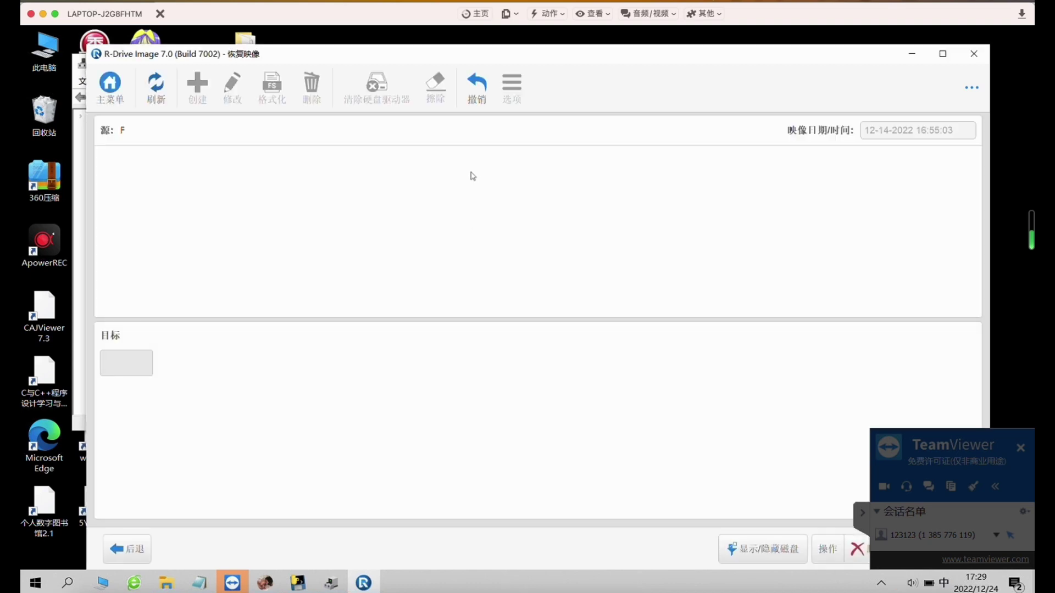
- Assign the image's APFS container to the unallocated space between the oc and F: partitions on the target disk
drag(472, 176, 637, 409)
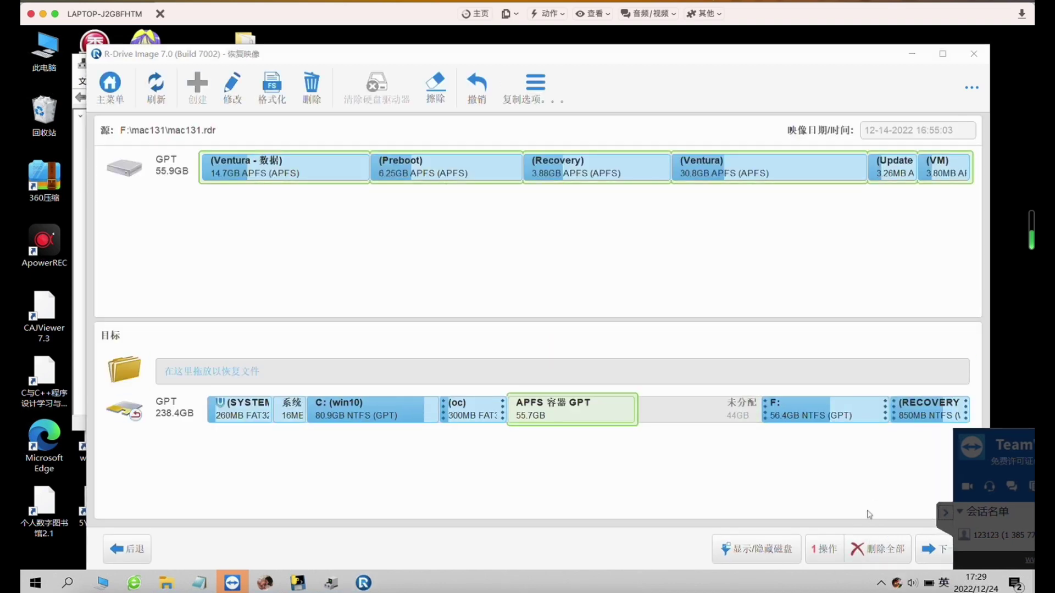
- Proceed with the pending APFS container operation and start restoring the mac131.rdr image
click(941, 539)
click(944, 537)
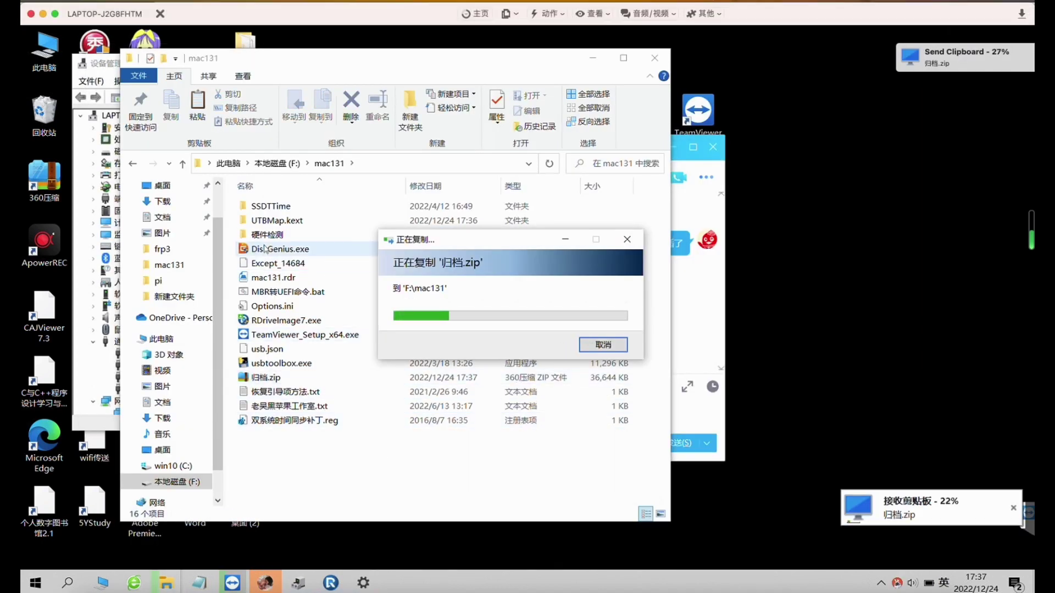
- Launch DiskGenius from the mac131 folder, place it beside the folder window, and browse into the EFI folder on the oc(3) partition
double_click(266, 249)
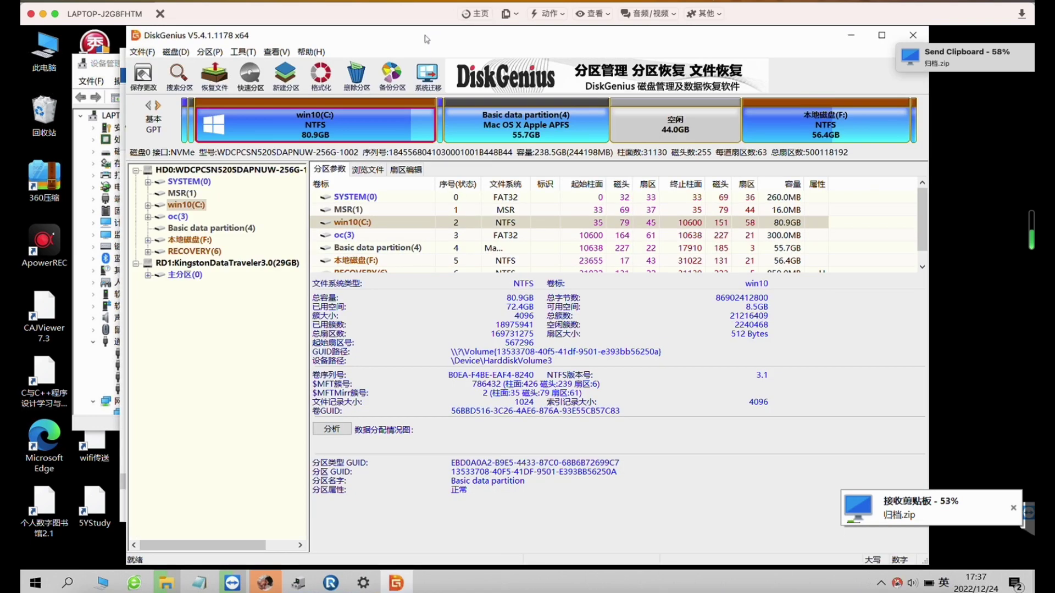
drag(426, 38, 739, 74)
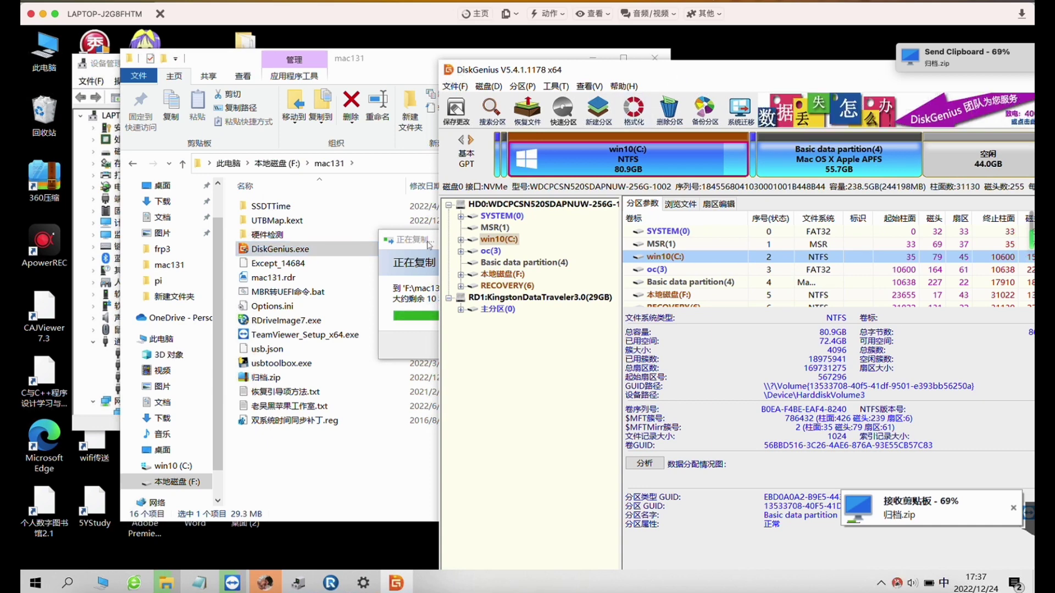
drag(430, 245, 272, 237)
click(535, 277)
click(660, 269)
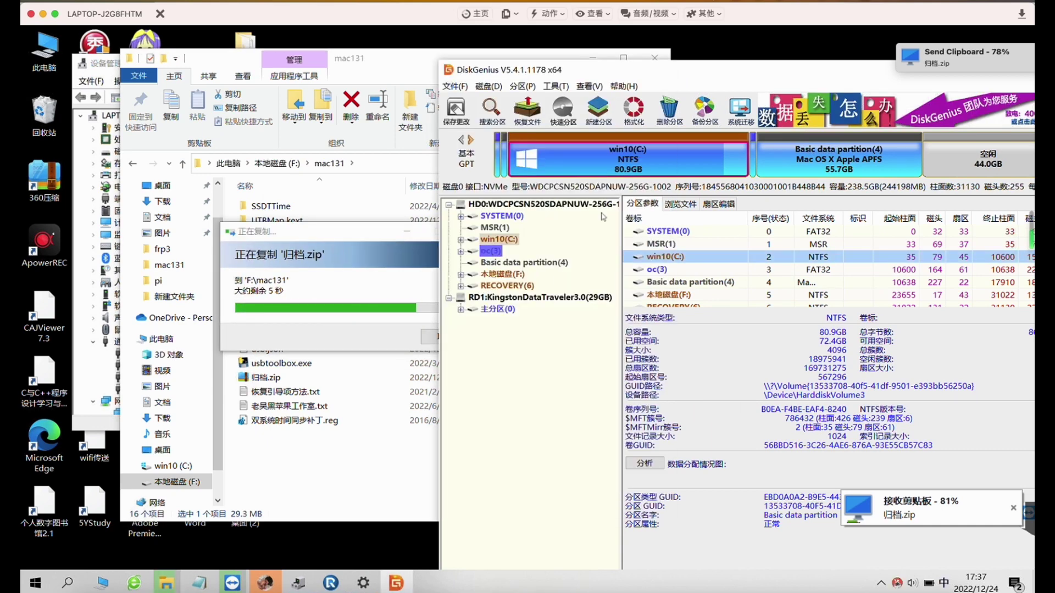
click(680, 204)
right_click(648, 247)
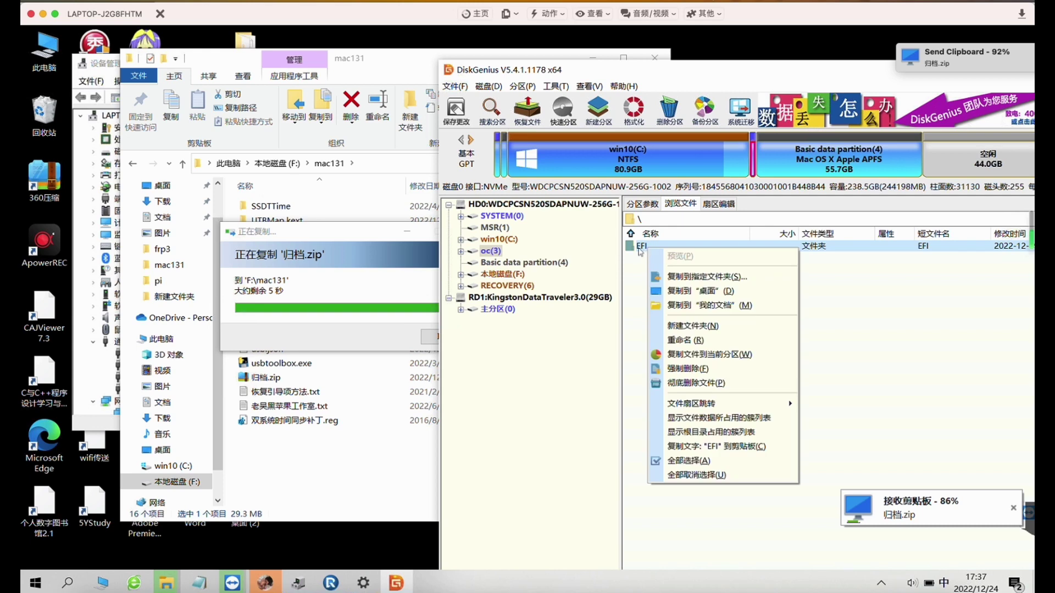
double_click(649, 248)
- Force-delete everything in the oc(3) partition's EFI folder, agreeing to unmount the partition
key(ctrl+a)
right_click(655, 270)
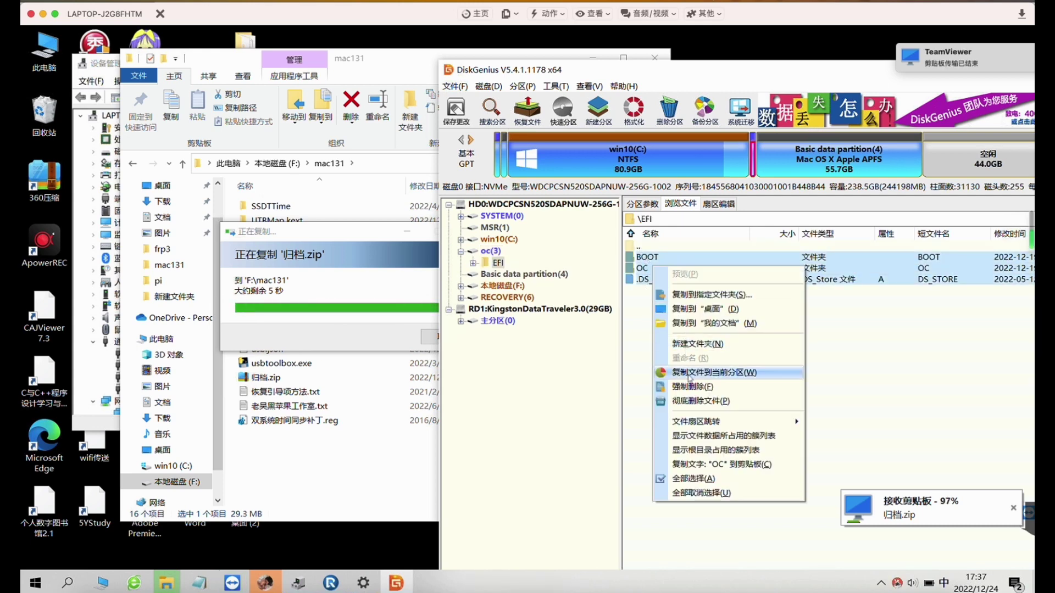
click(708, 374)
click(769, 362)
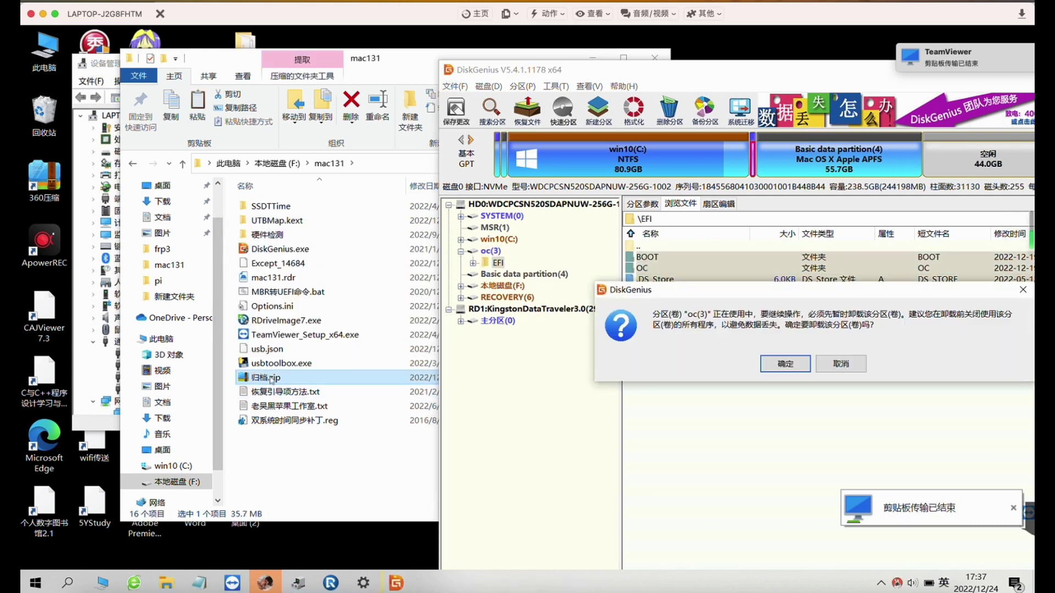
click(769, 365)
- Extract 归档.zip in the mac131 folder into its own 归档 folder
click(276, 379)
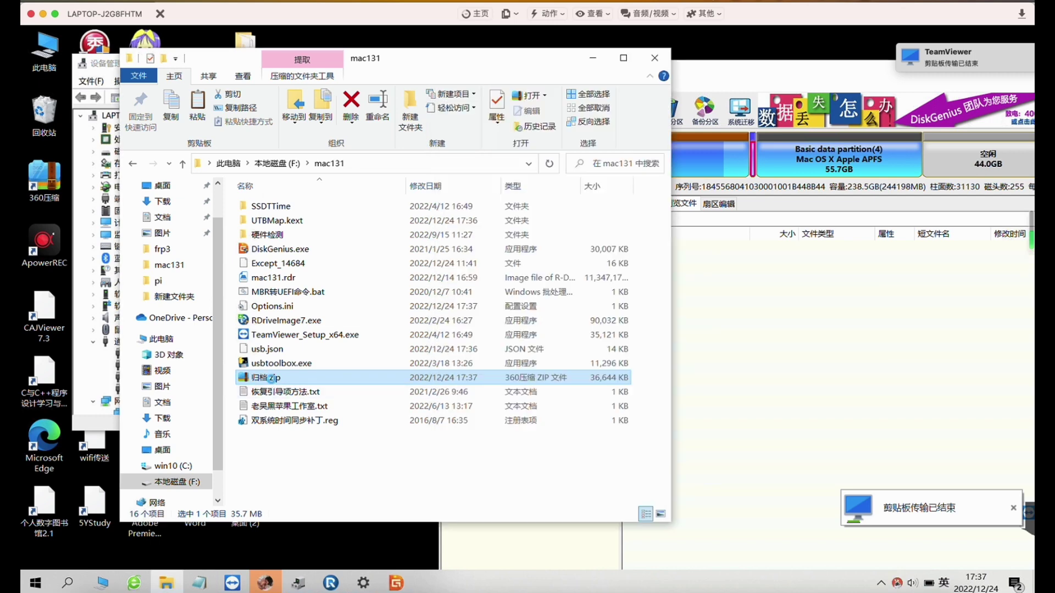
right_click(276, 379)
click(341, 170)
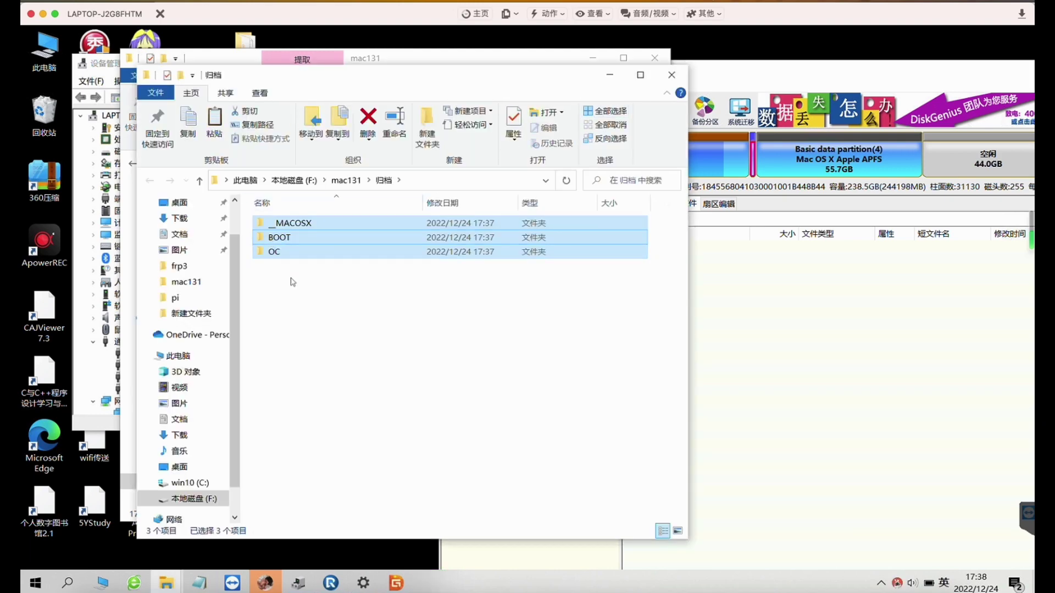
- Copy the extracted BOOT and OC folders into the EFI folder of the oc(3) partition in DiskGenius
drag(332, 301, 275, 242)
drag(280, 244, 754, 396)
click(808, 361)
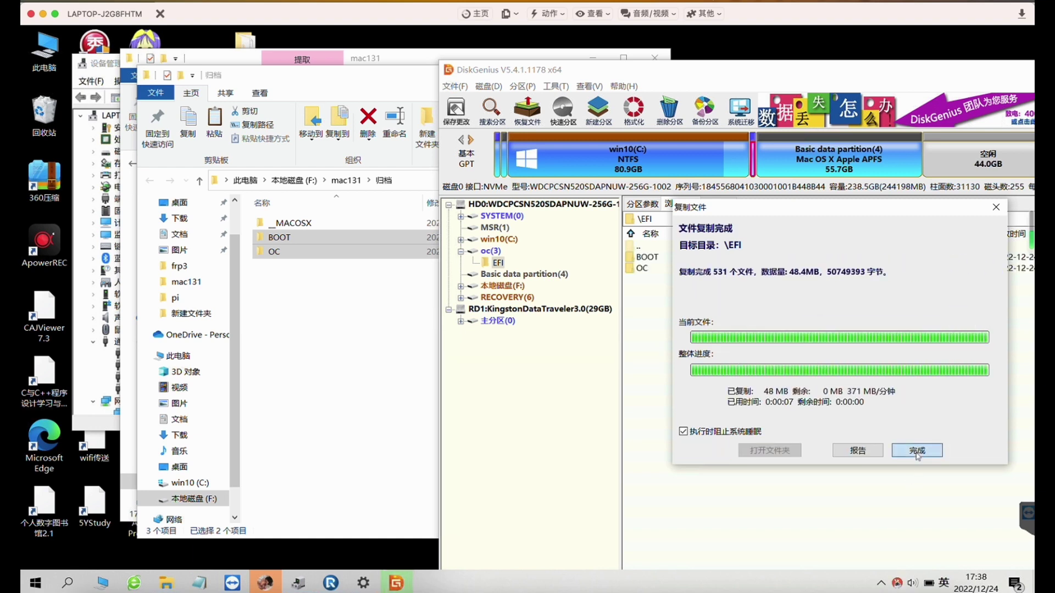
click(917, 451)
- Open the UEFI BIOS boot entry settings and move the UEFI OS entry to the first position
click(555, 86)
click(609, 355)
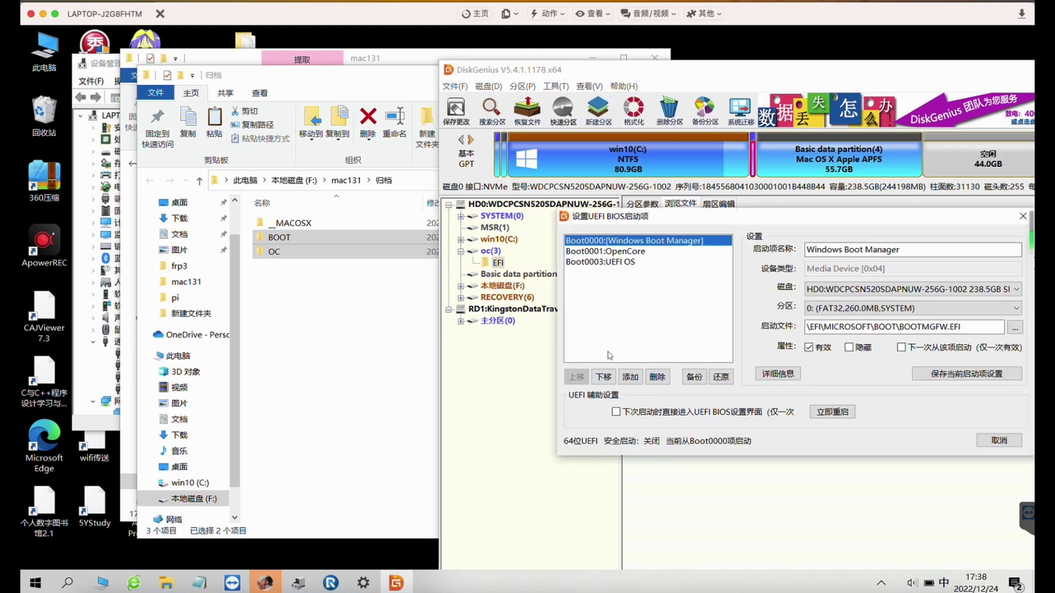
click(632, 262)
click(576, 377)
click(575, 377)
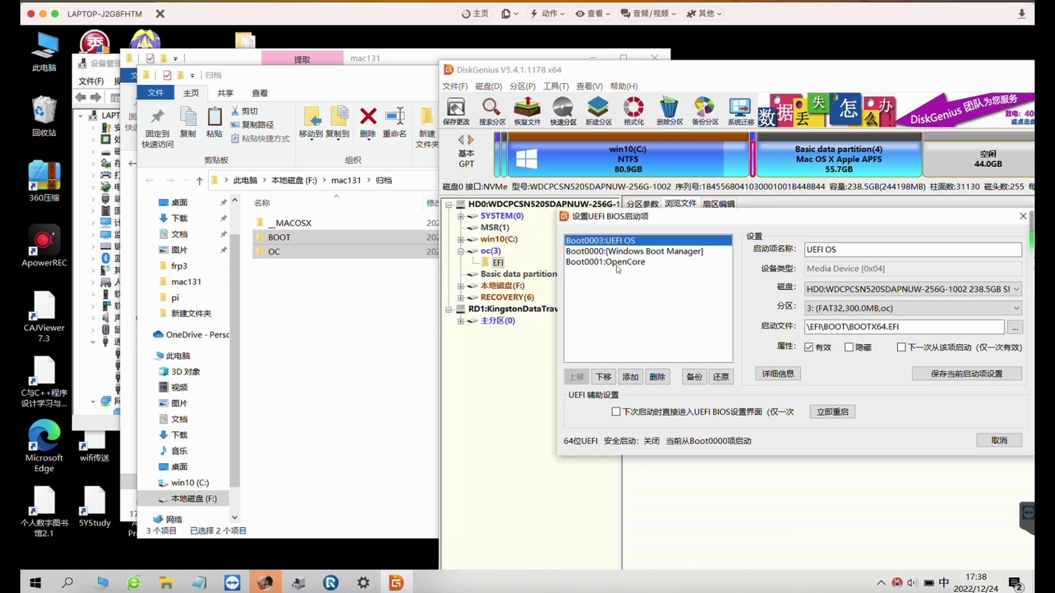
- Delete the OpenCore entry from the UEFI boot list
click(618, 262)
click(662, 379)
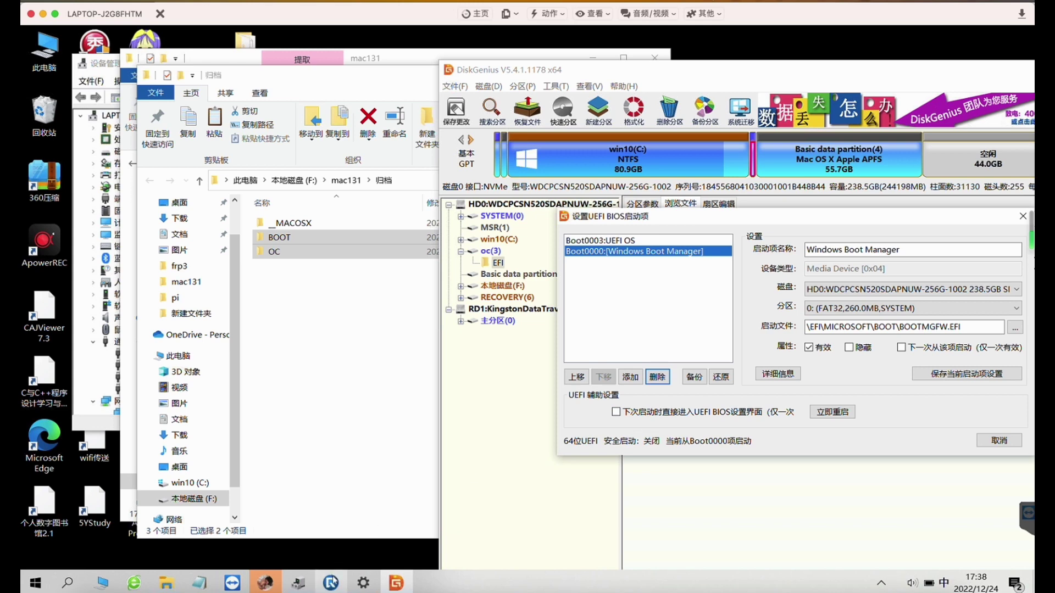
click(593, 348)
- Switch to R-Drive Image to check the restore summary, and close it along with the Settings window
click(331, 583)
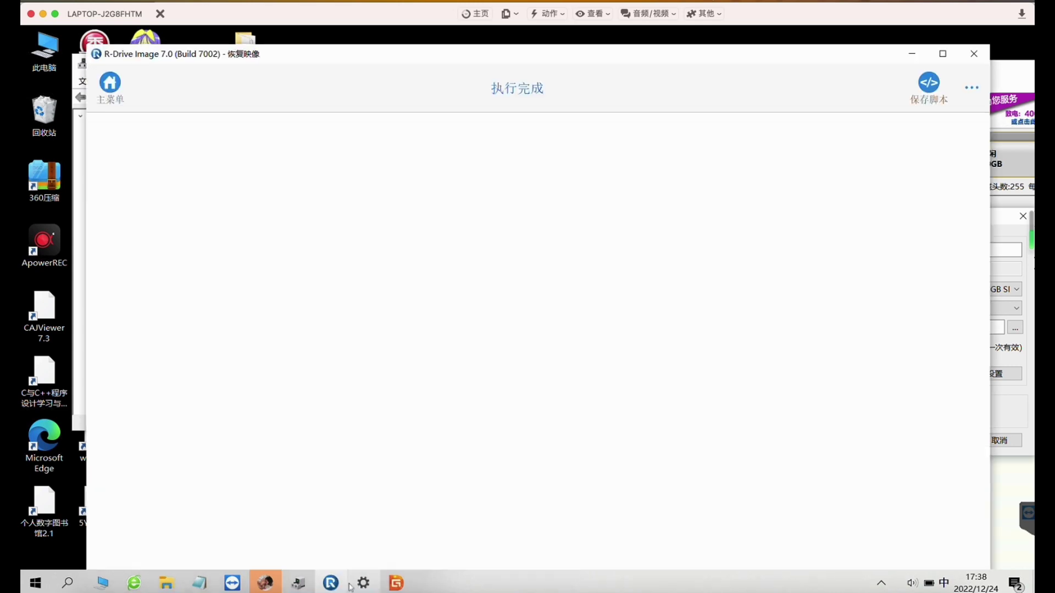
click(972, 87)
click(992, 210)
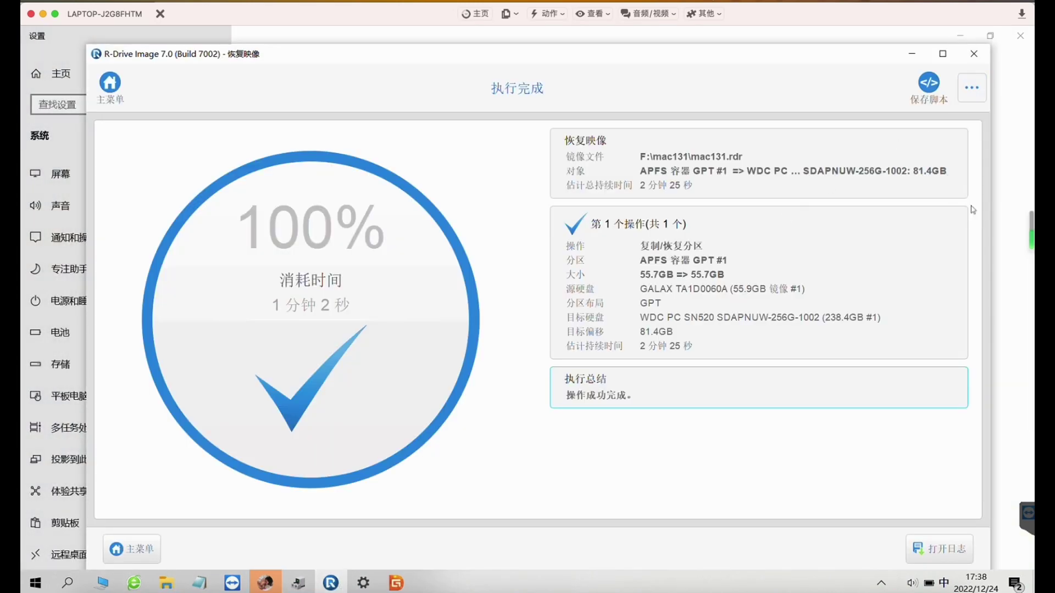
click(1021, 35)
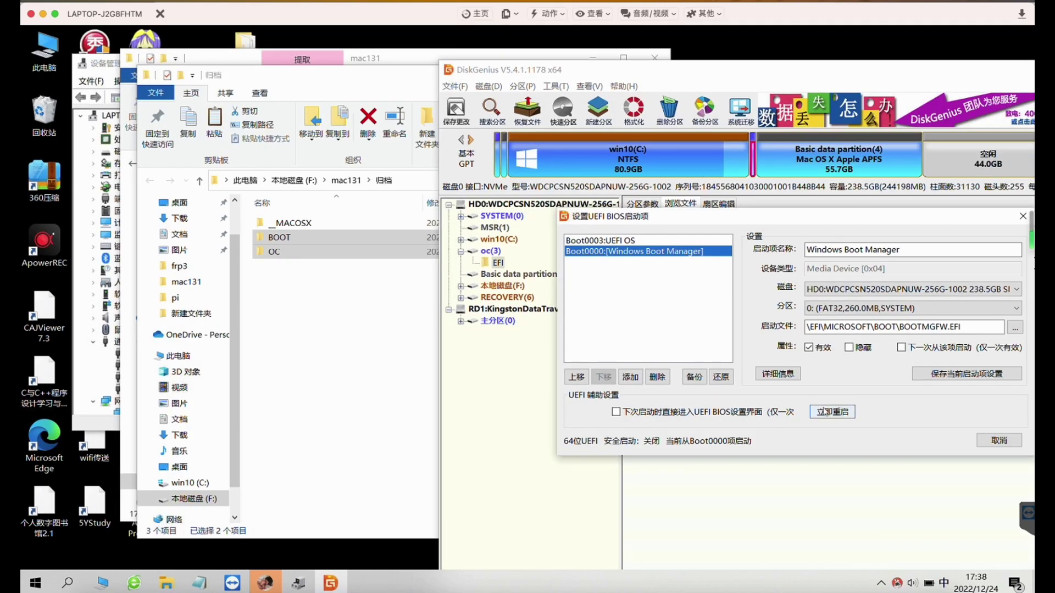
- Restart the laptop immediately from the UEFI boot entry settings and confirm the restart
click(827, 412)
click(796, 364)
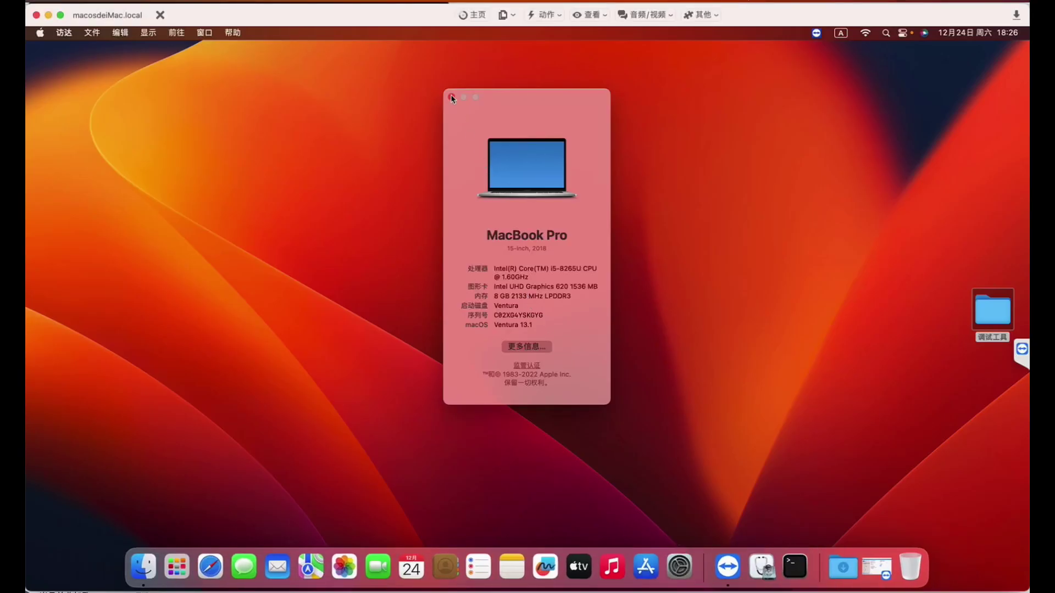
- Reopen About This Mac on the macOS desktop and open the full system report from its detailed information
click(451, 97)
click(72, 71)
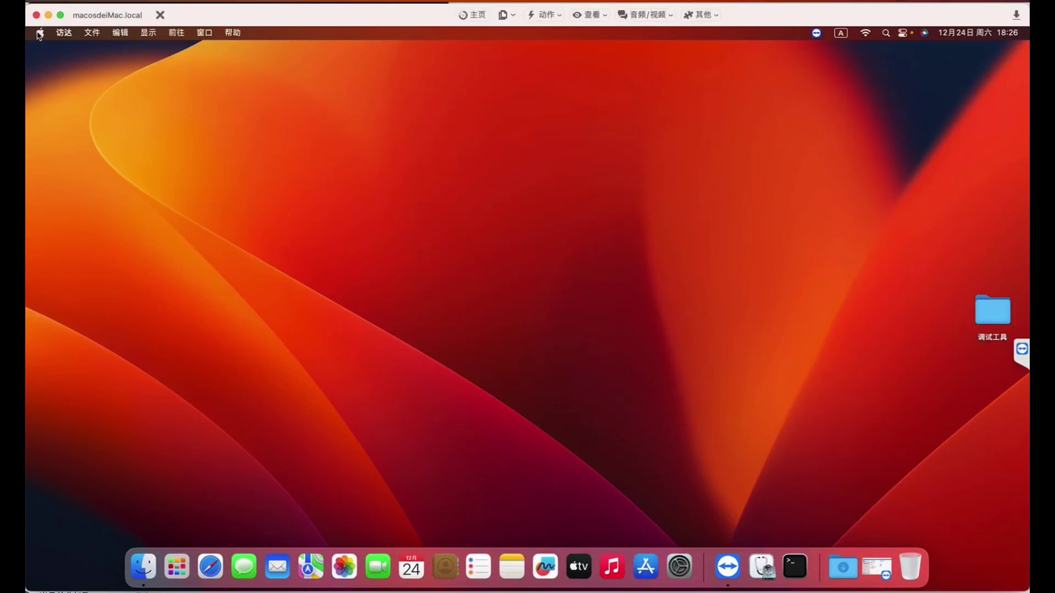
click(39, 32)
click(49, 50)
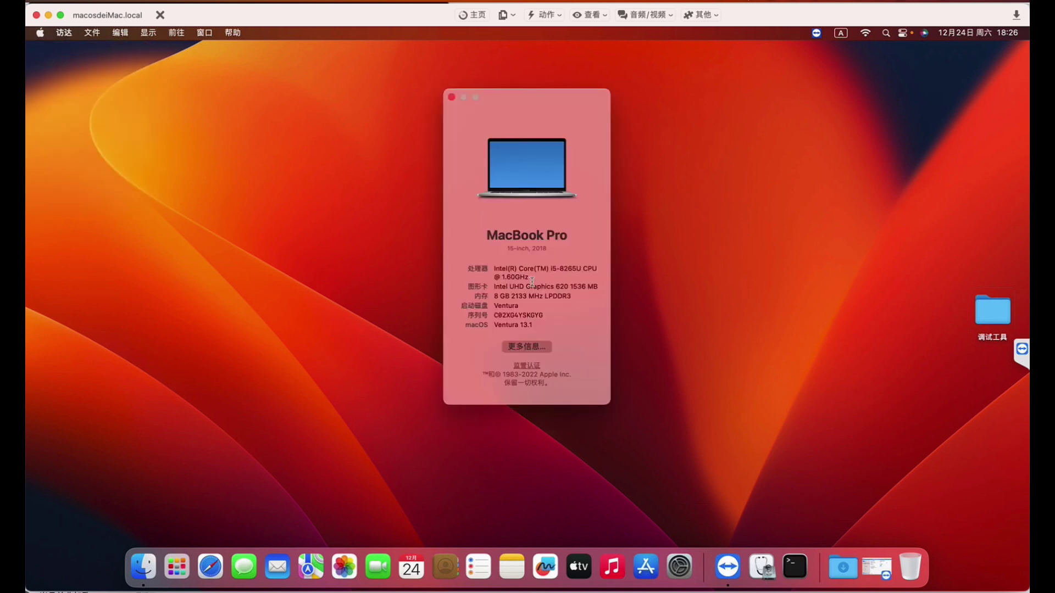
click(529, 347)
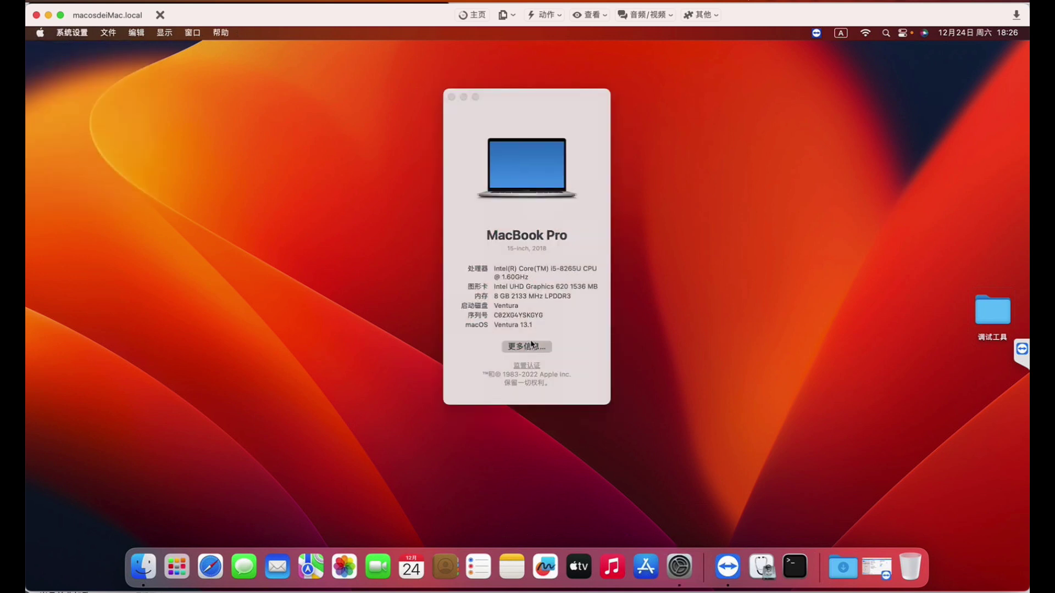
scroll(468, 176, down, 5)
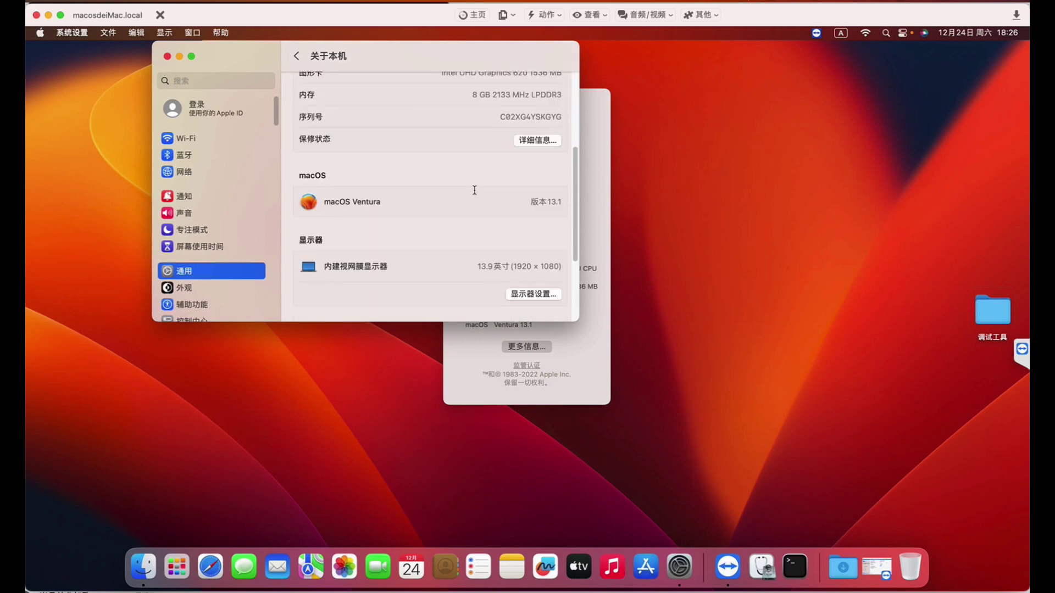
scroll(474, 190, down, 3)
click(438, 271)
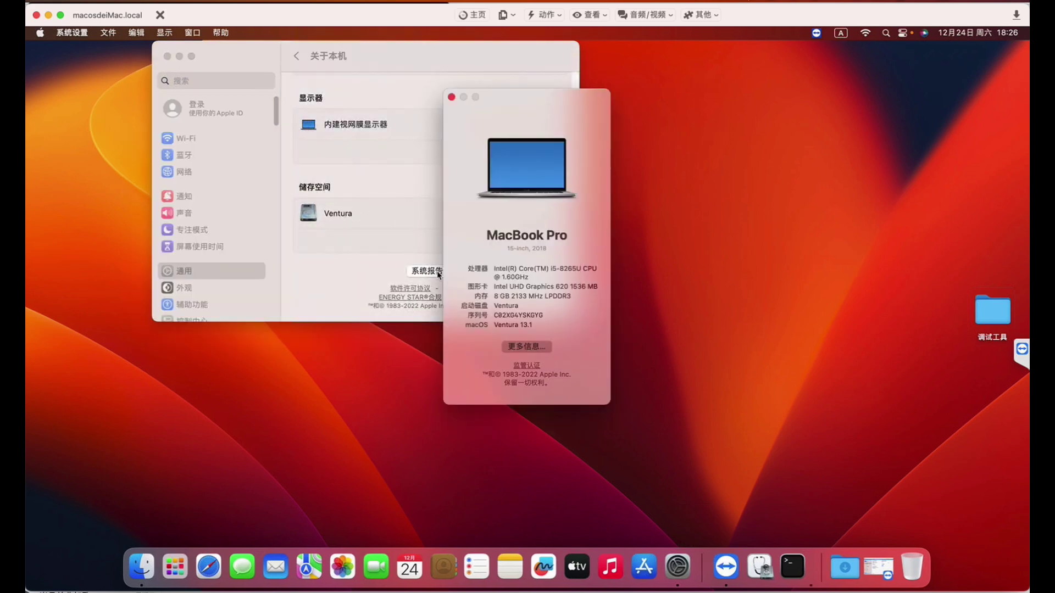
- Examine the NVMExpress drive, the SATA page, and the USB Bluetooth controller and webcam in the system report
click(78, 99)
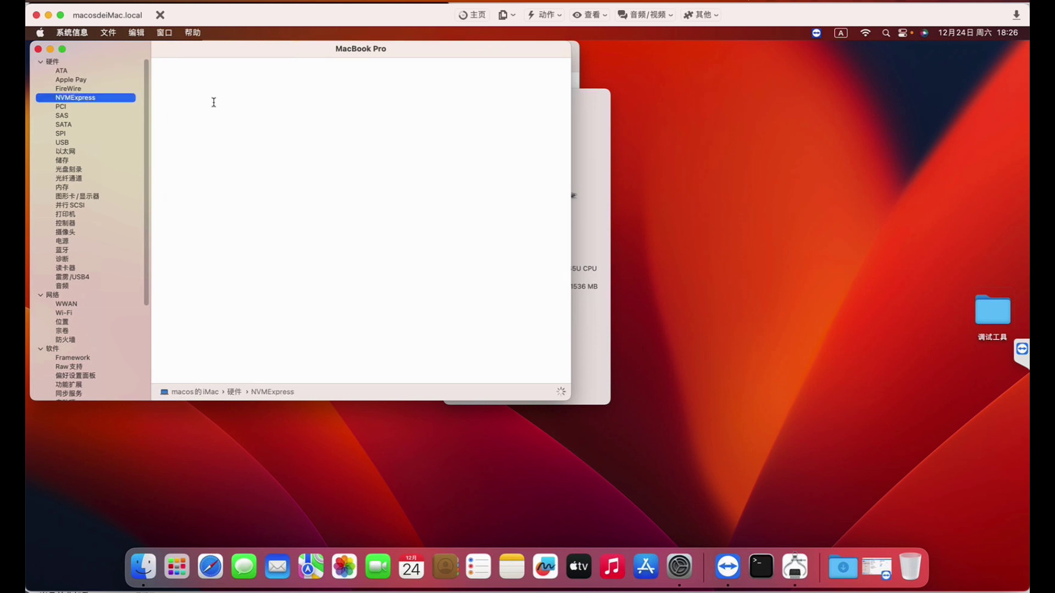
click(219, 95)
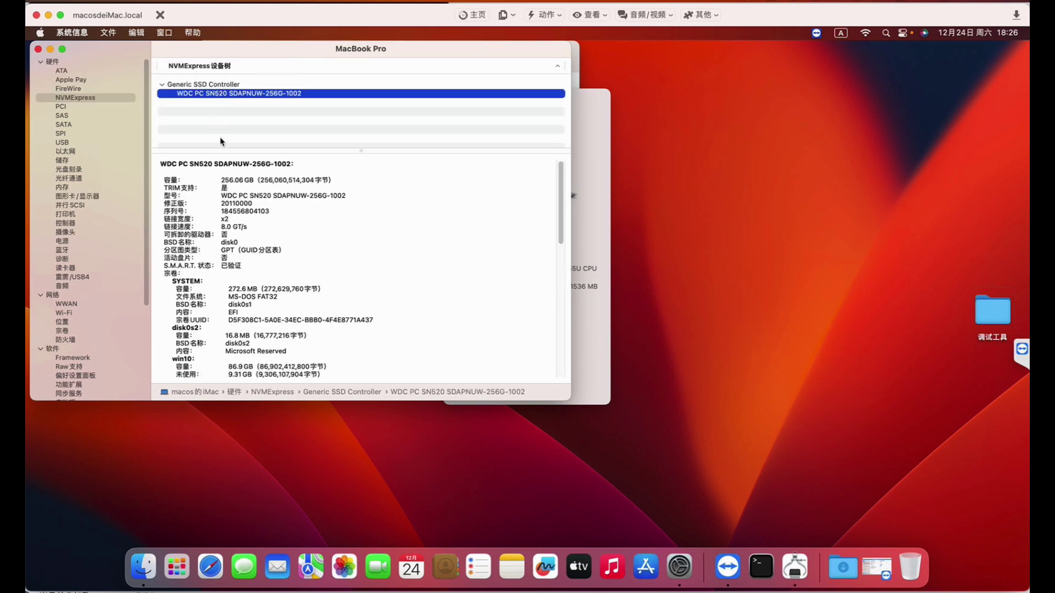
click(261, 236)
click(97, 125)
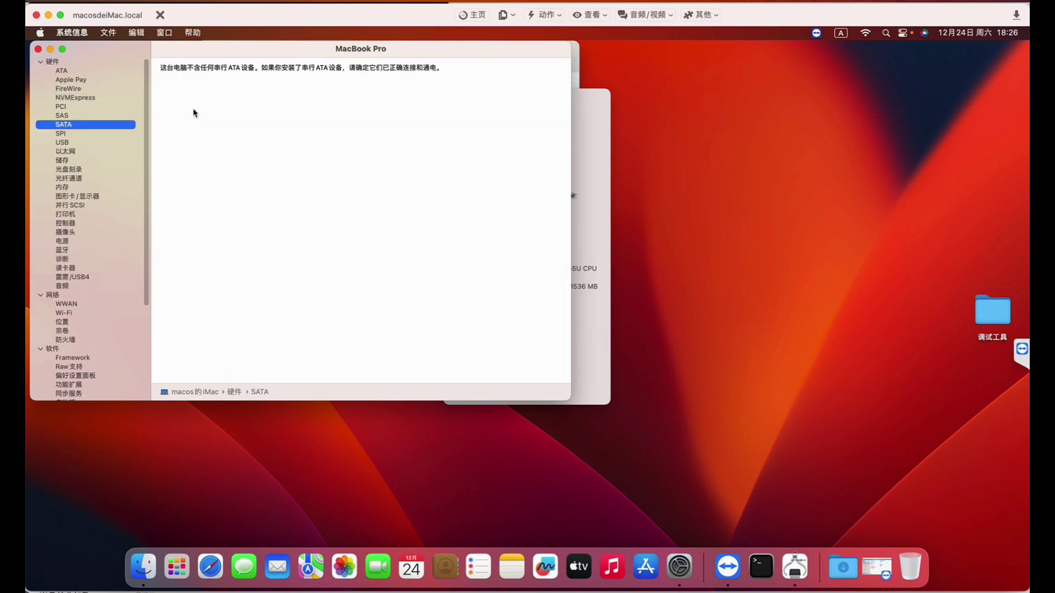
click(82, 143)
click(206, 101)
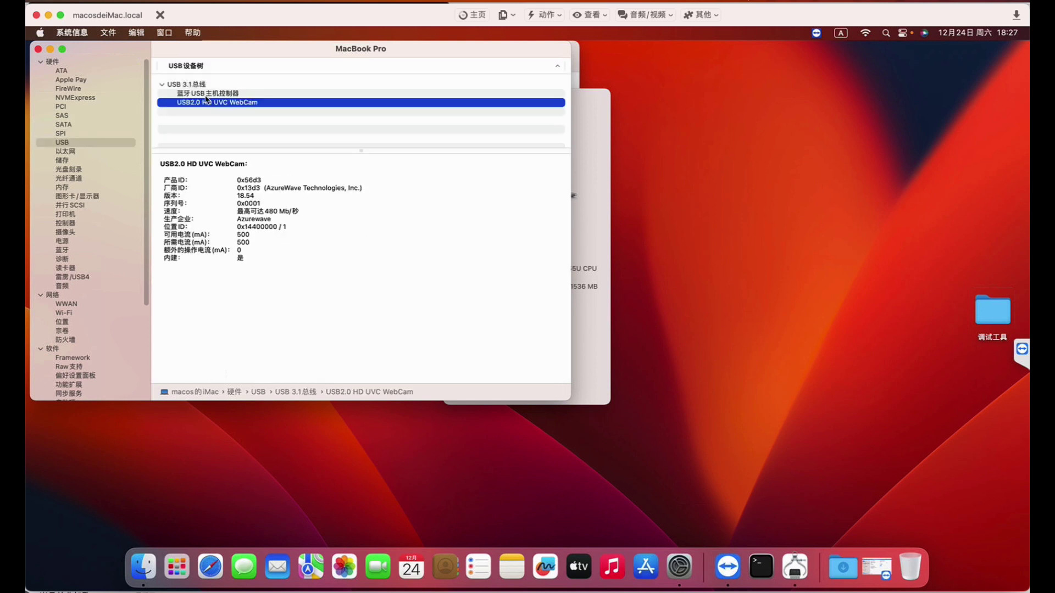
click(207, 93)
click(208, 103)
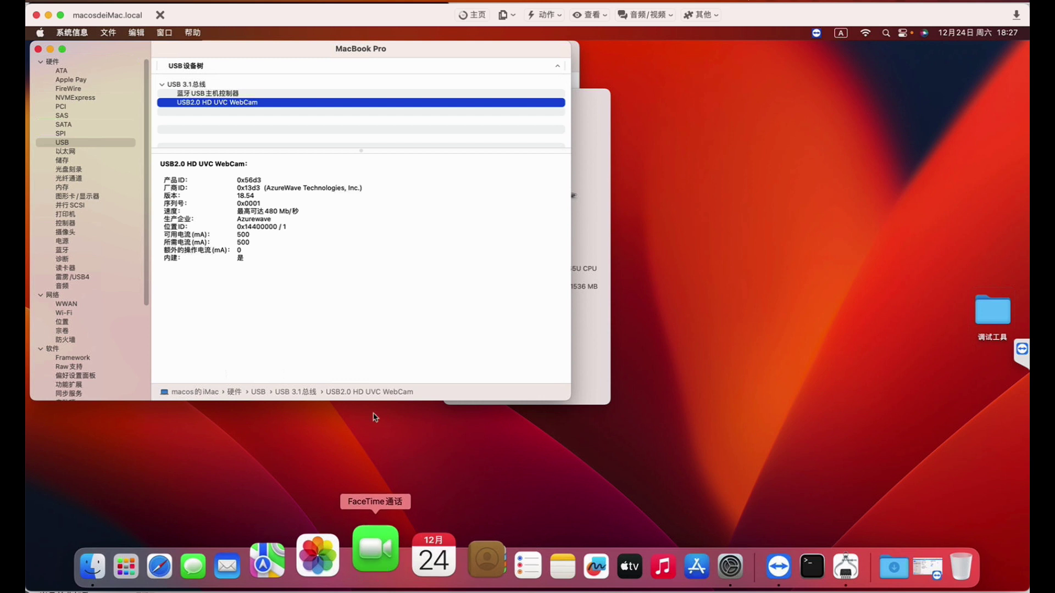
- Open FaceTime to test the webcam picture and close its window
click(378, 566)
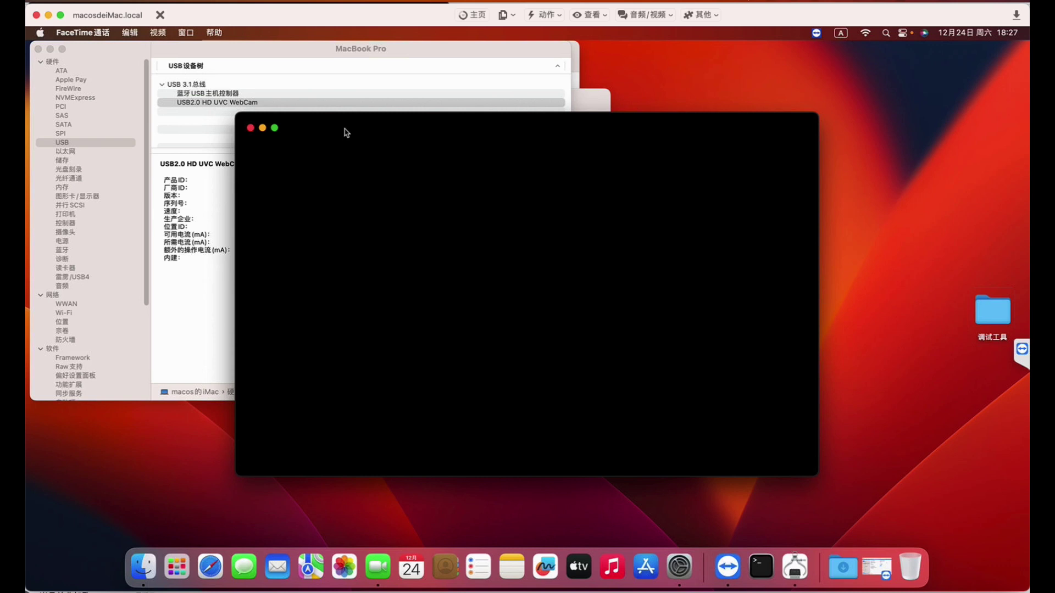
drag(346, 113, 326, 194)
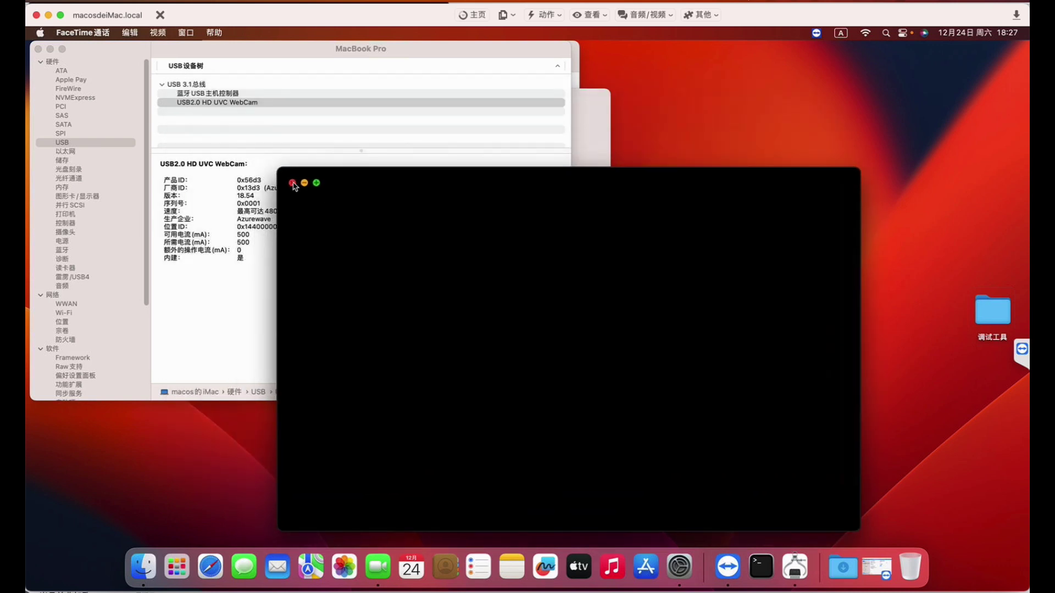
click(292, 184)
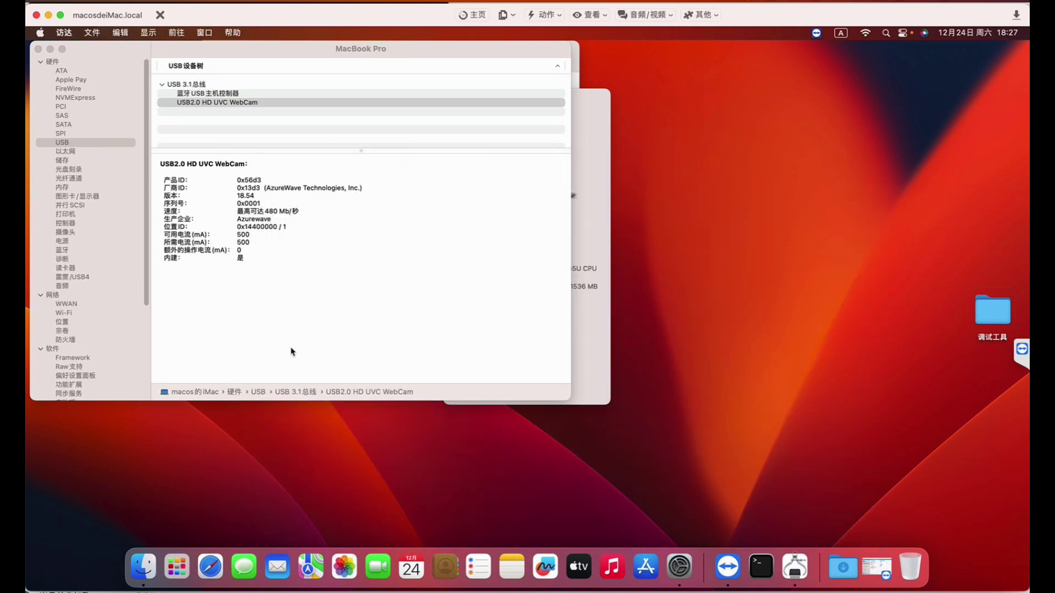
- Examine the webcam, Ethernet, storage, memory and graphics/display entries in the system report
click(195, 103)
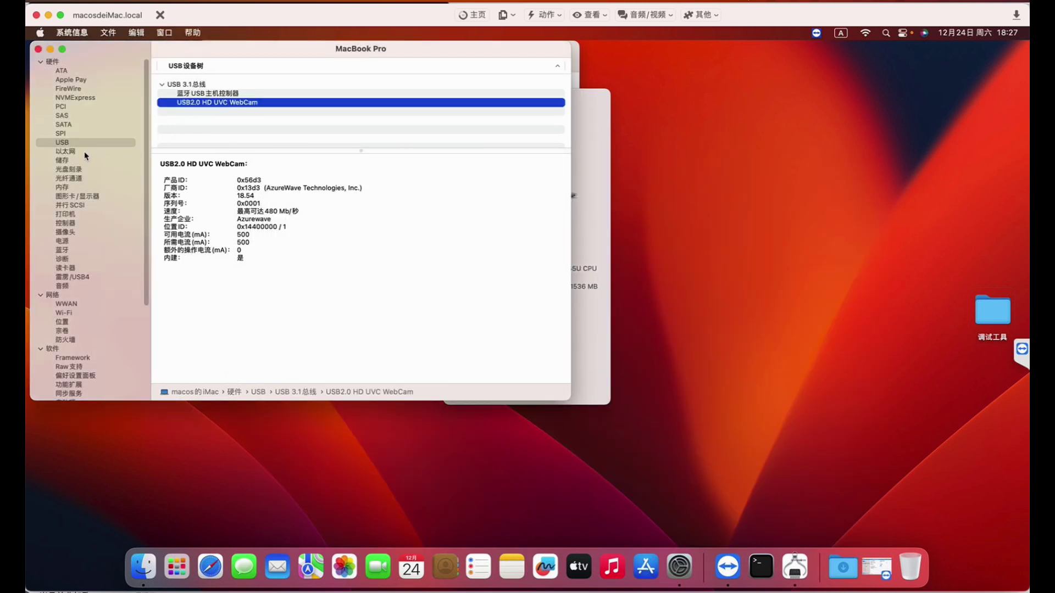
click(84, 152)
click(103, 161)
click(93, 187)
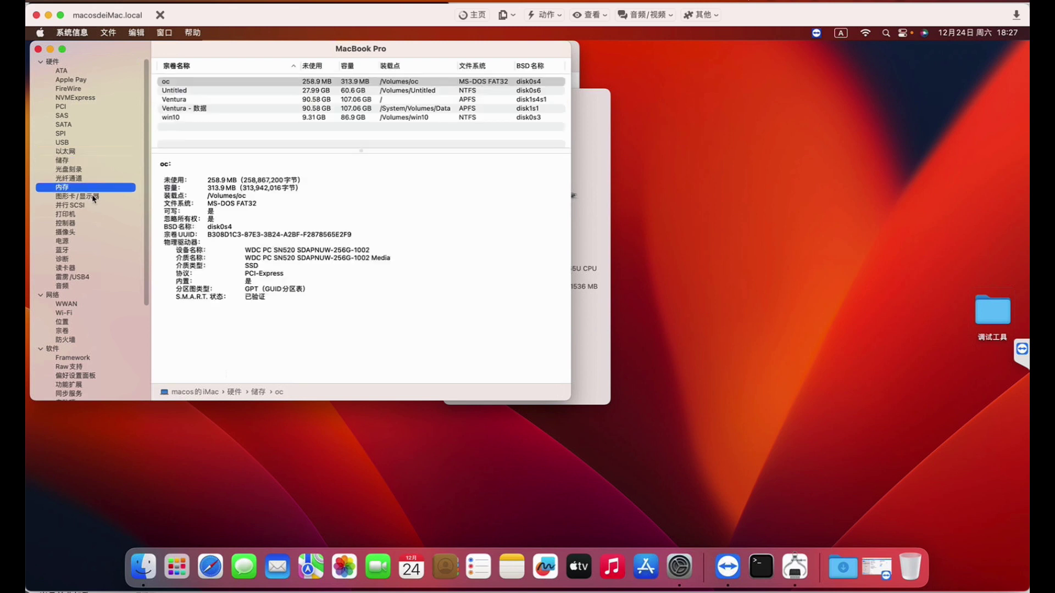
click(94, 196)
drag(204, 115, 279, 221)
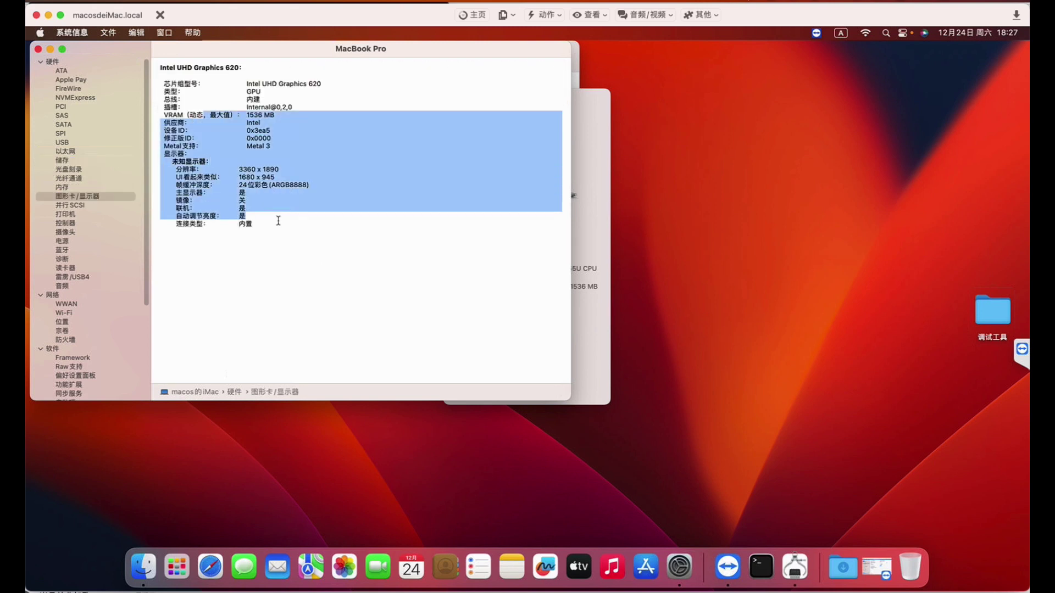
click(213, 210)
- Check the camera, power, Bluetooth, audio input and output, and Wi-Fi details, and close the system report
click(76, 231)
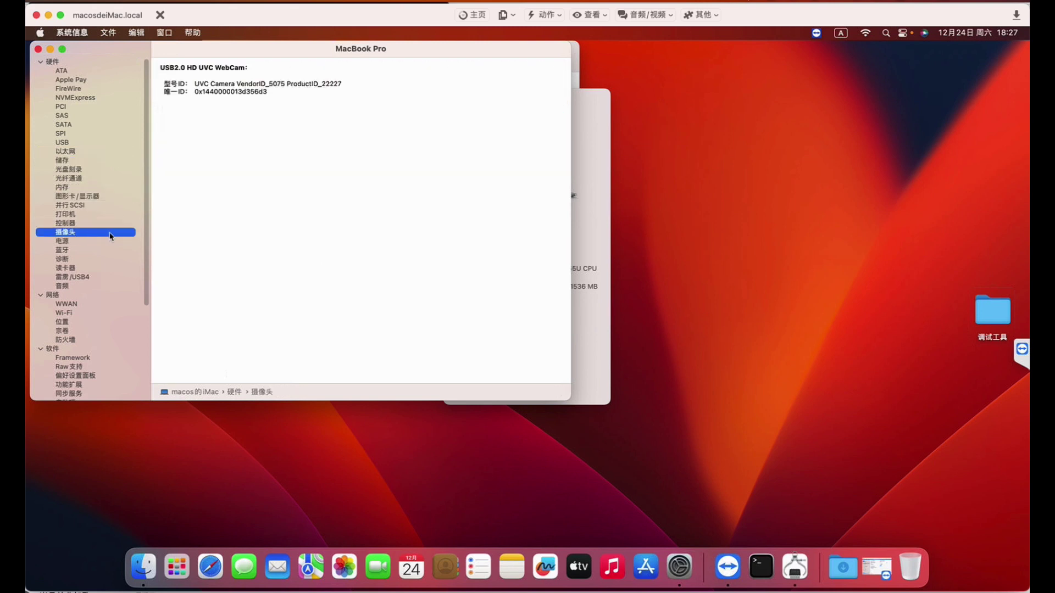
click(83, 242)
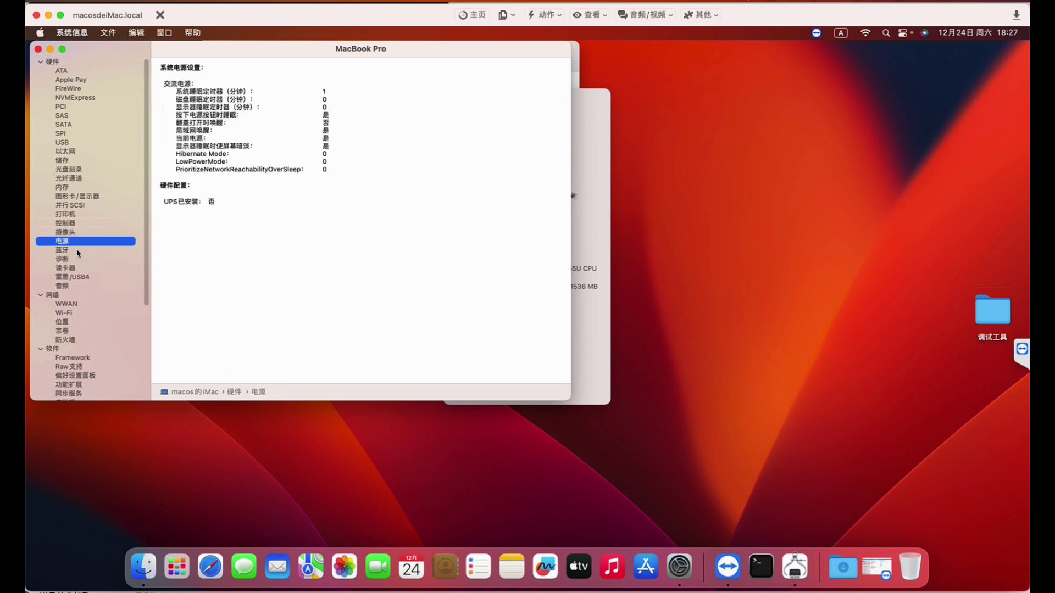
click(80, 251)
click(77, 286)
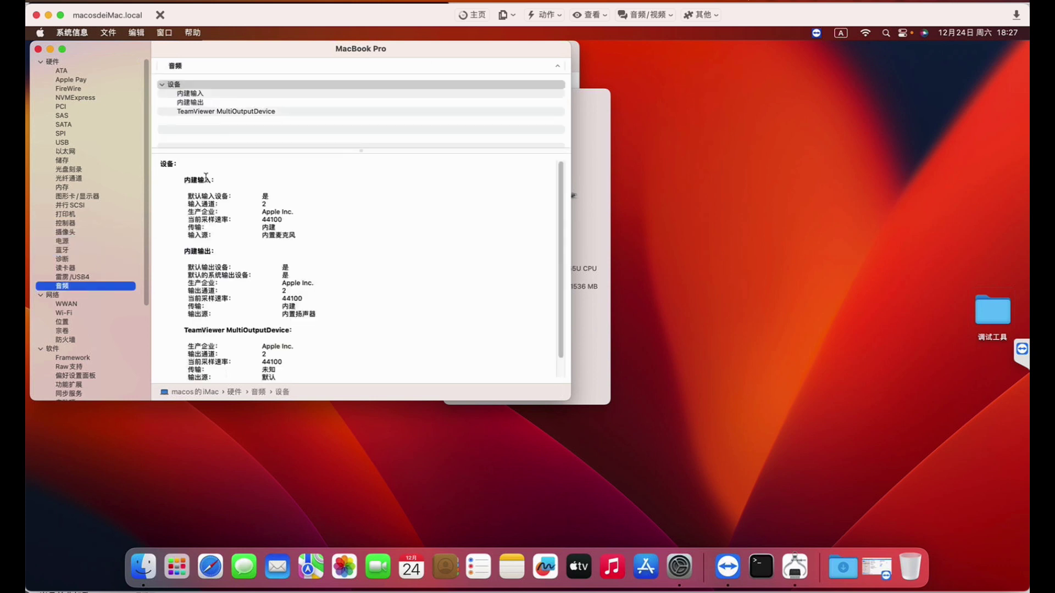
click(211, 94)
click(209, 102)
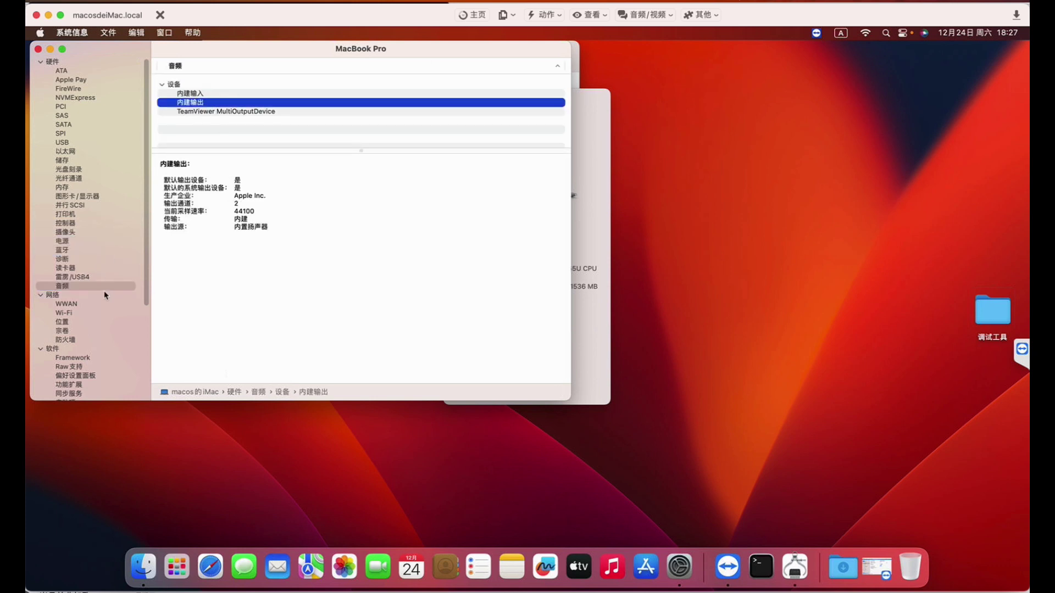
click(88, 313)
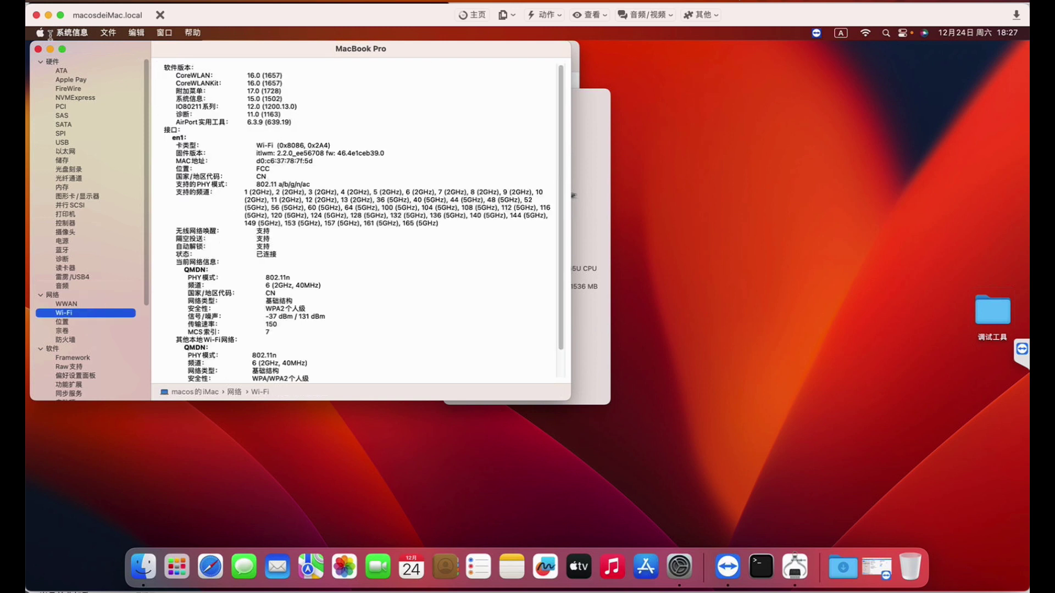
click(38, 49)
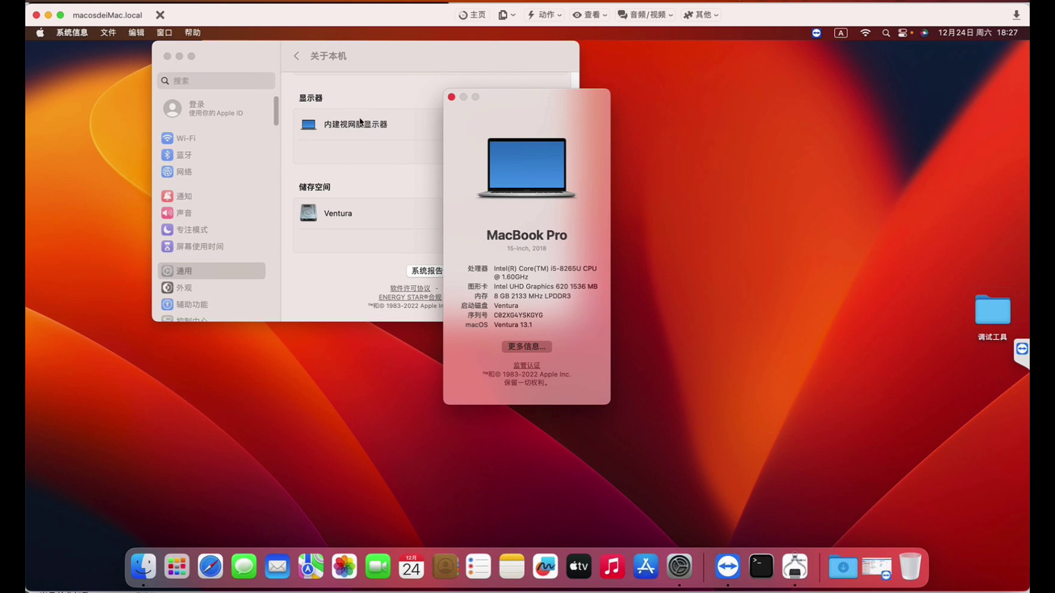
- Review the Wi-Fi networks and the sound options in System Settings
click(225, 155)
click(203, 142)
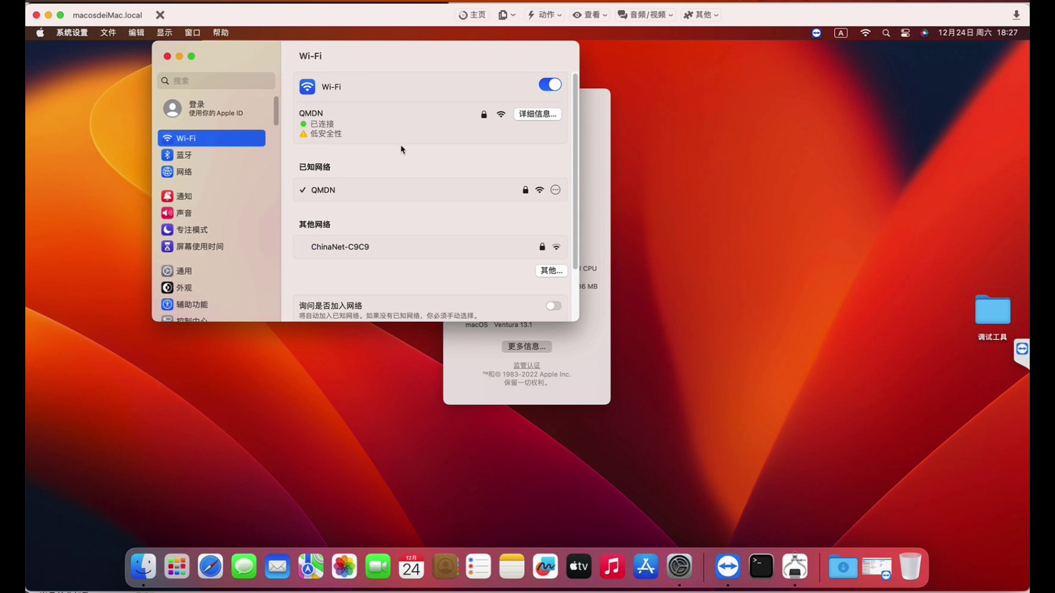
scroll(401, 148, down, 3)
scroll(195, 208, down, 1)
click(197, 190)
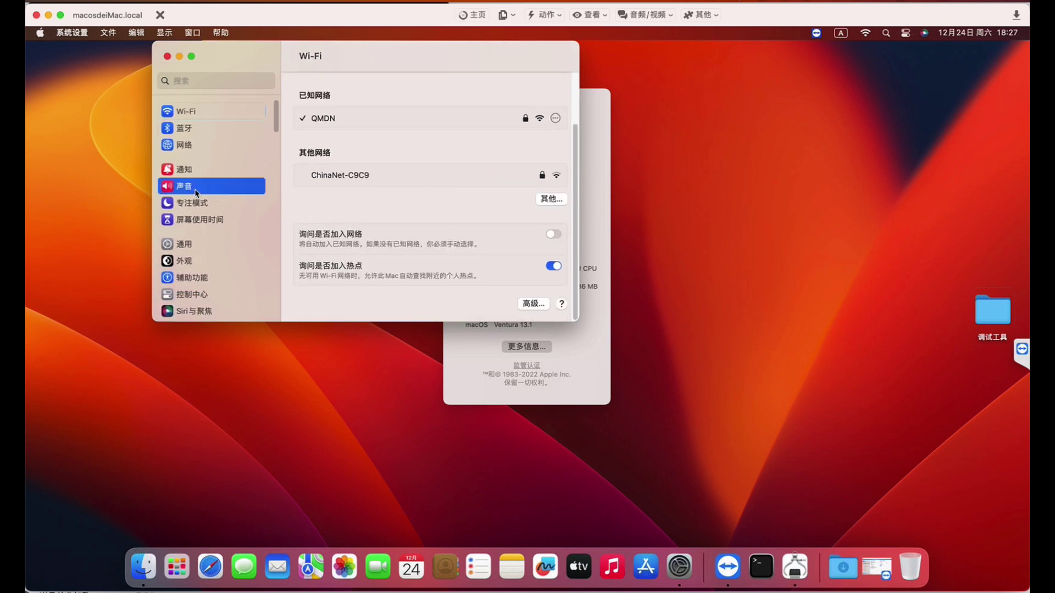
scroll(257, 189, down, 1)
scroll(225, 200, down, 5)
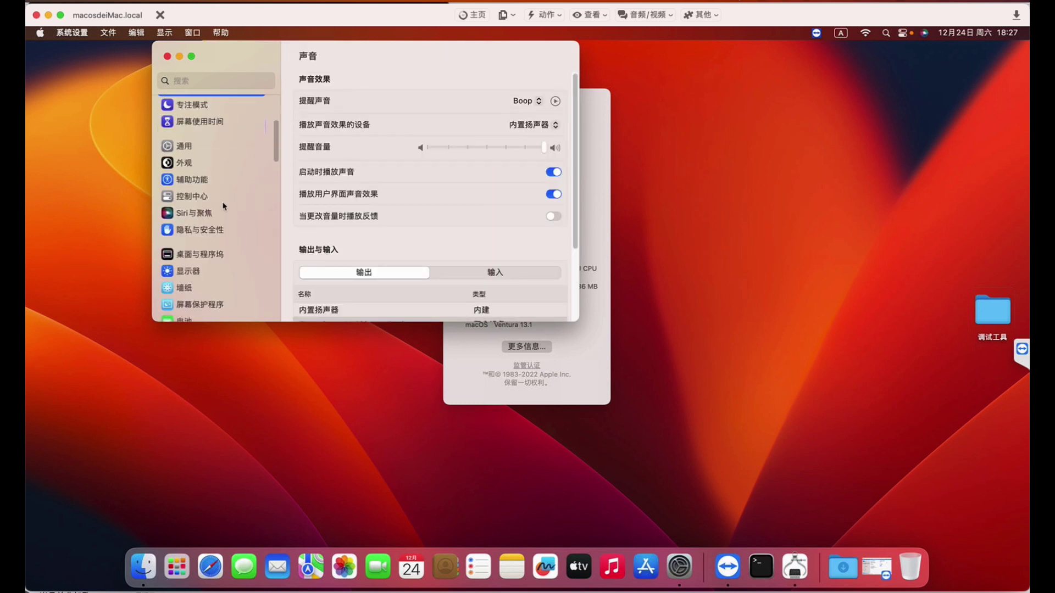
- Inspect the display settings and their advanced options, and close the advanced dialog without changes
click(206, 210)
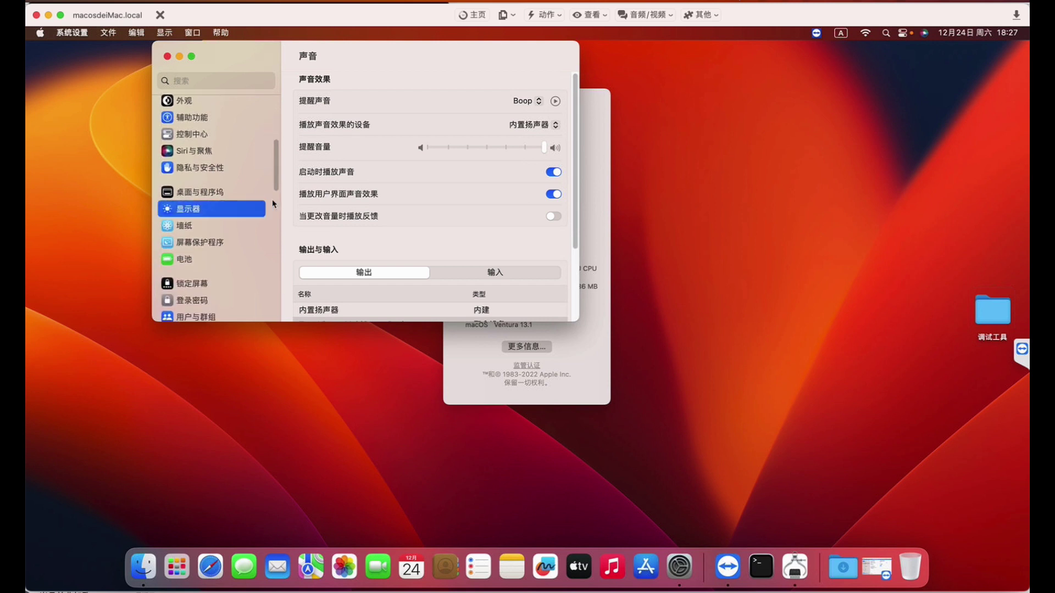
scroll(317, 185, down, 2)
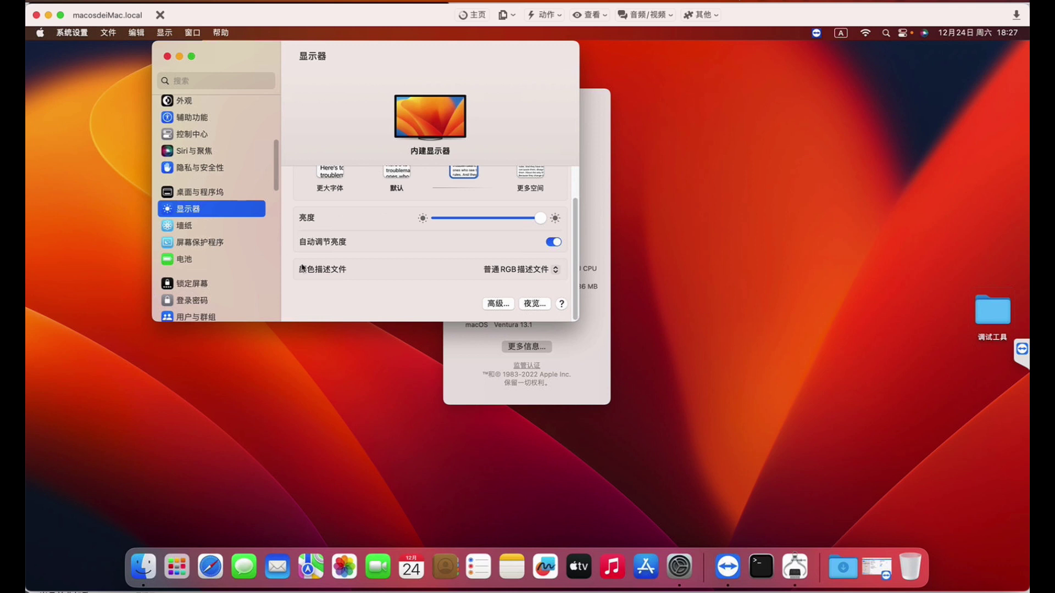
click(490, 305)
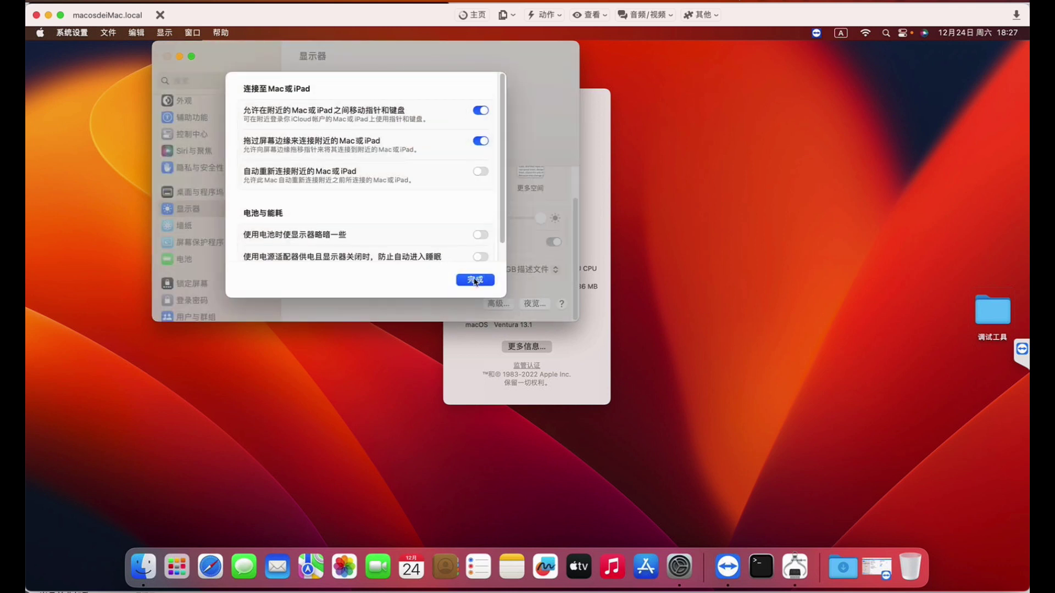
scroll(487, 249, down, 2)
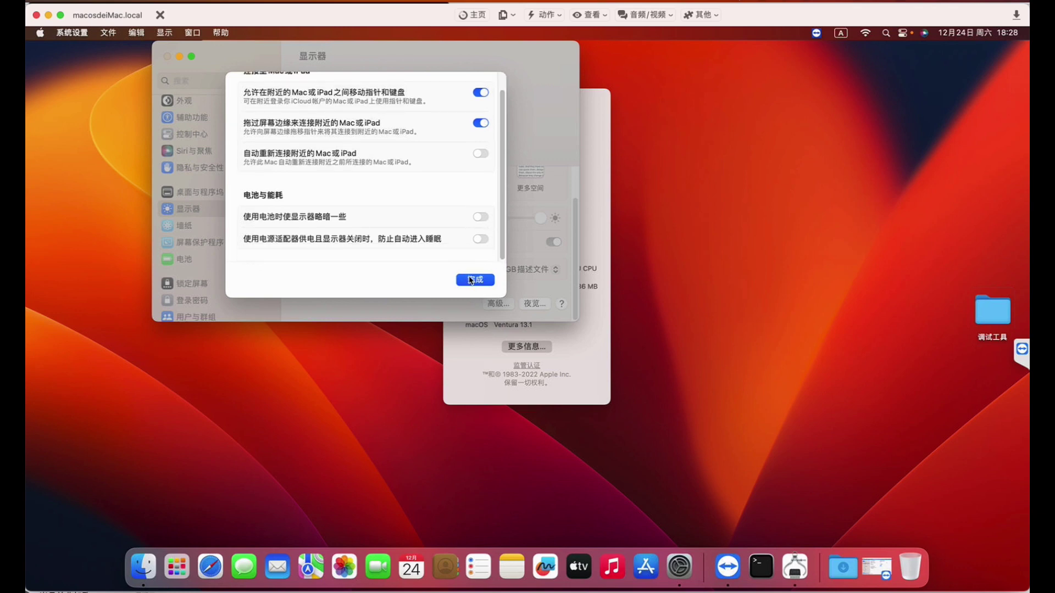
click(474, 281)
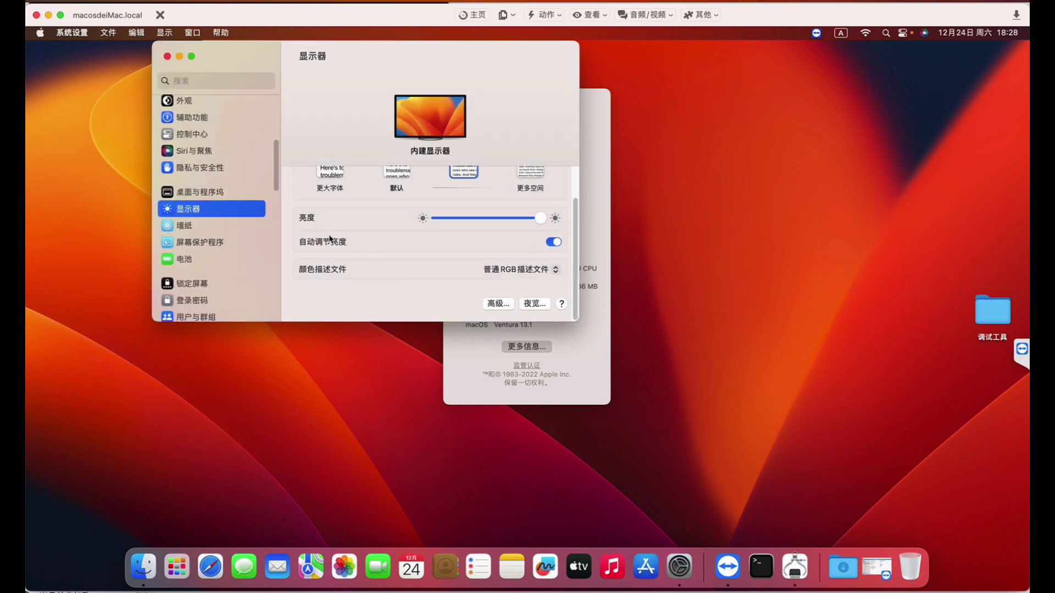
- View the wallpaper and battery settings, including the battery options dialog, and close that dialog
click(213, 230)
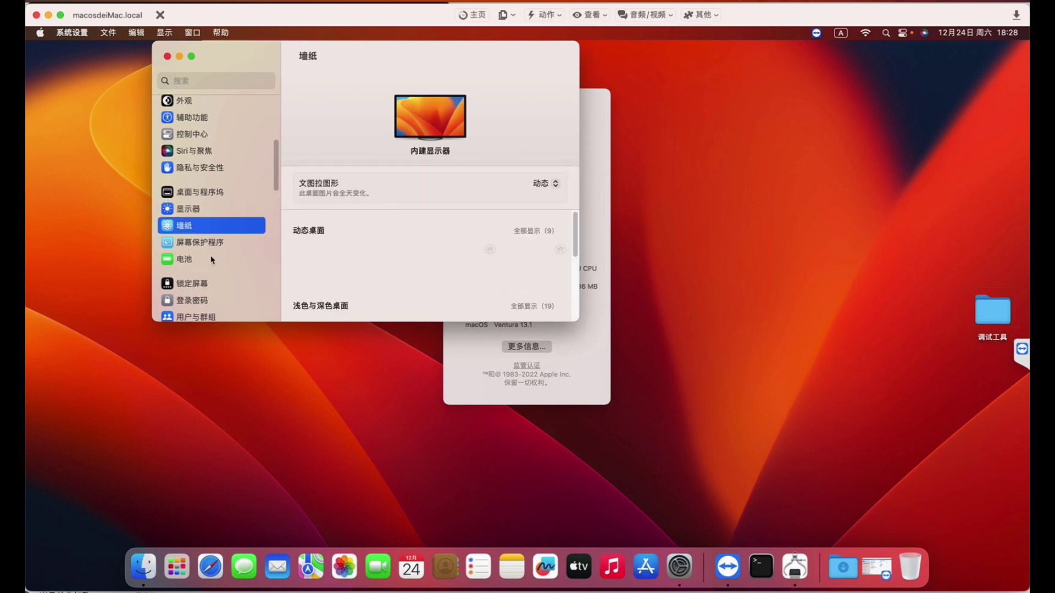
click(215, 257)
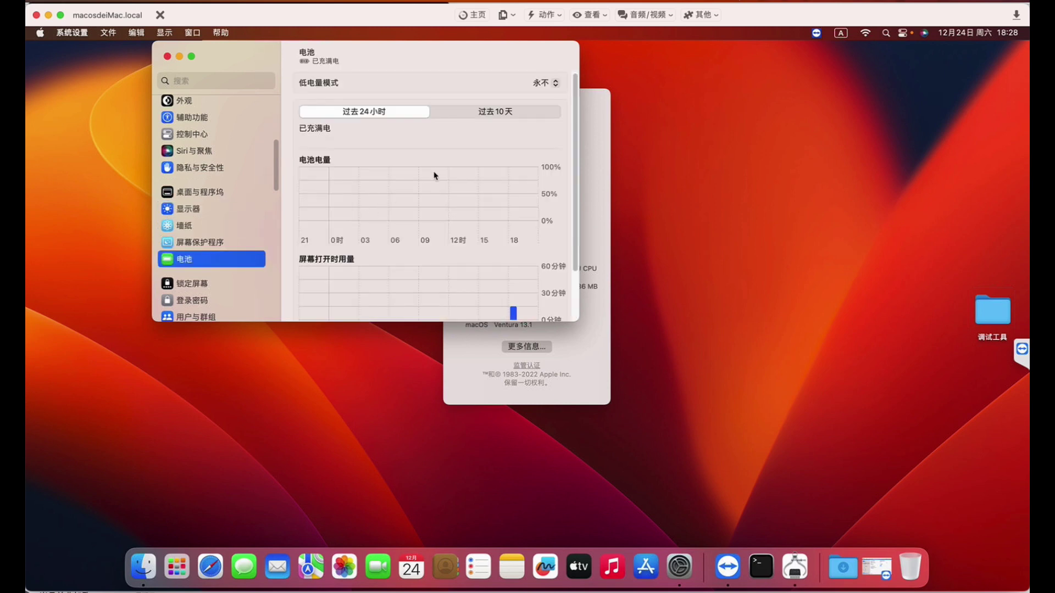
scroll(434, 176, down, 3)
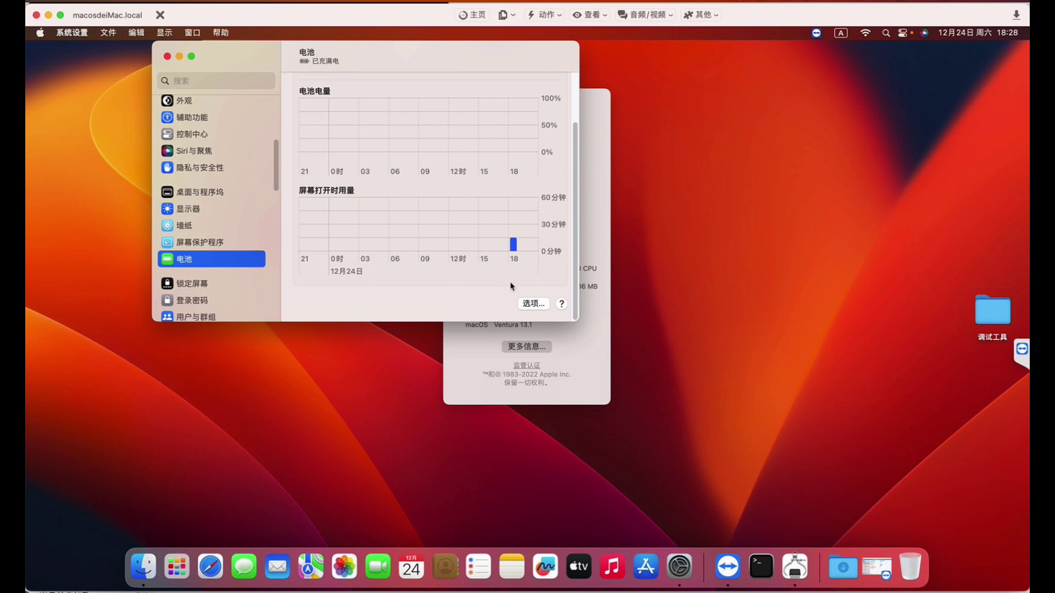
click(523, 303)
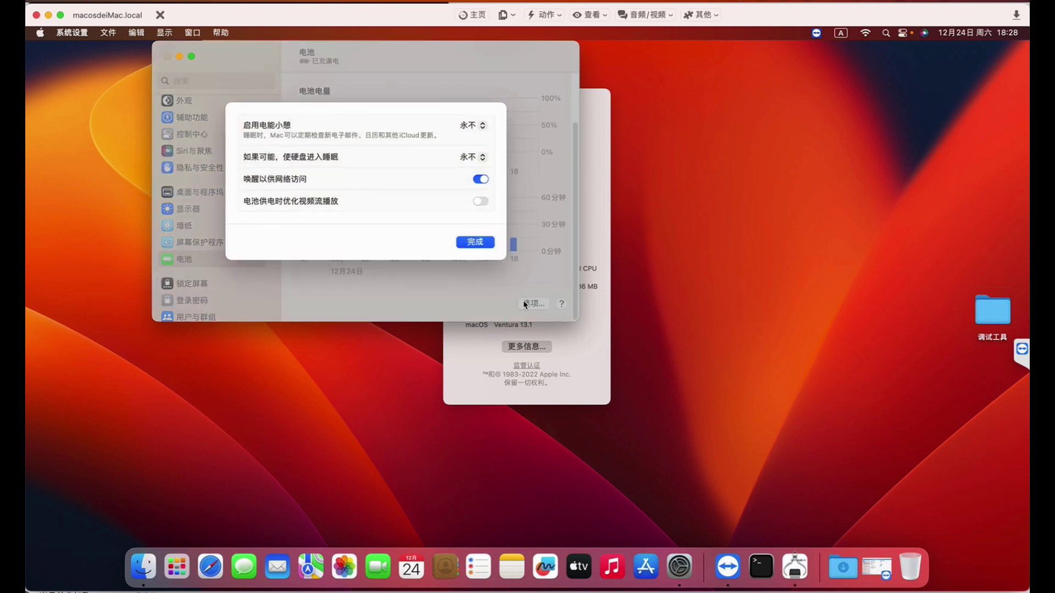
click(475, 242)
- Check the keyboard and mouse settings, and close both System Settings and About This Mac
scroll(201, 266, down, 2)
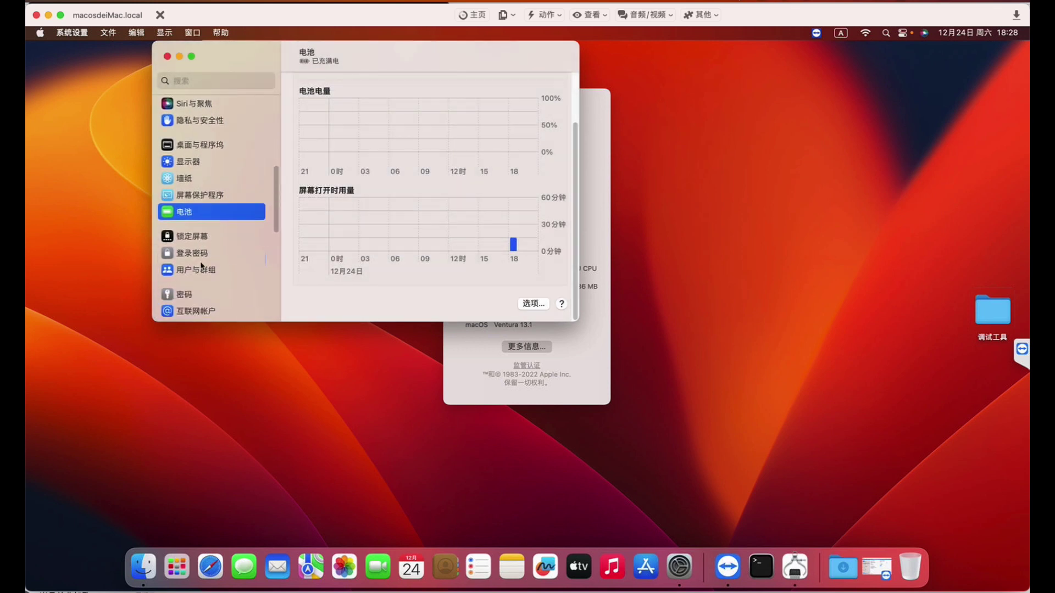
scroll(207, 253, down, 2)
scroll(209, 264, down, 1)
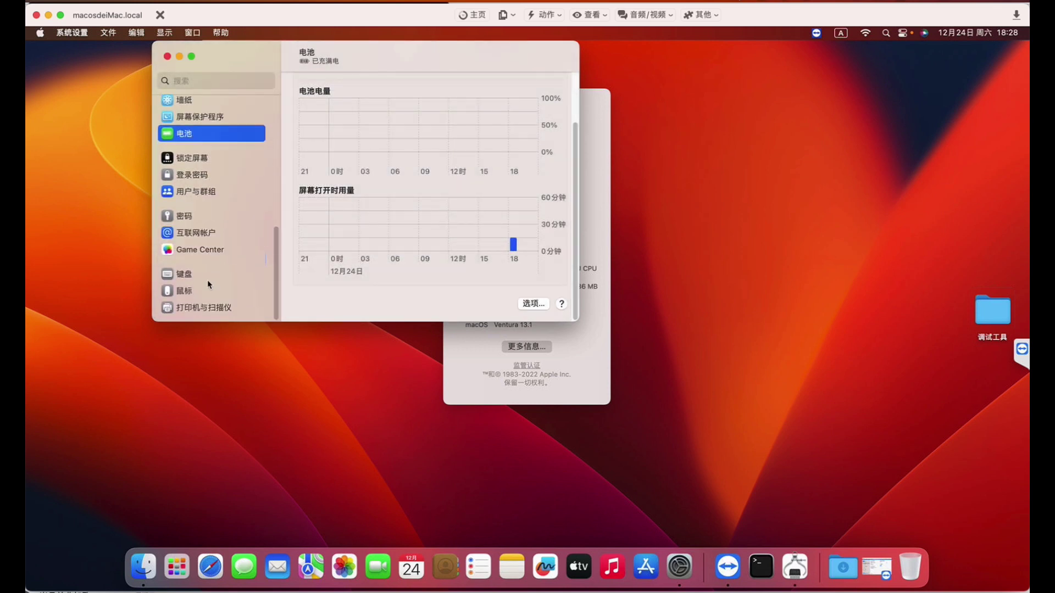
click(207, 279)
click(207, 289)
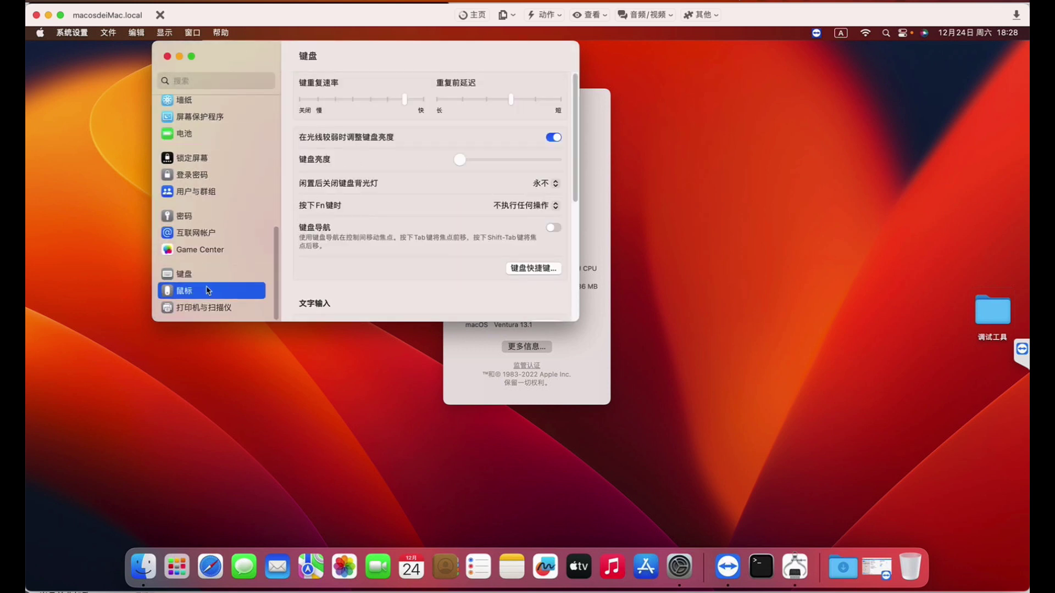
click(167, 56)
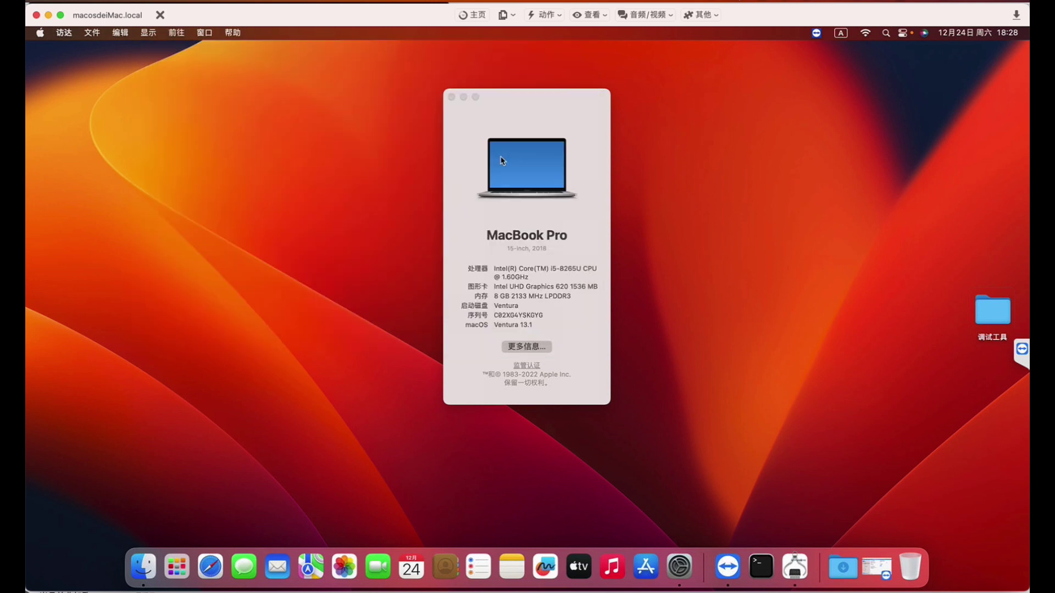
click(452, 98)
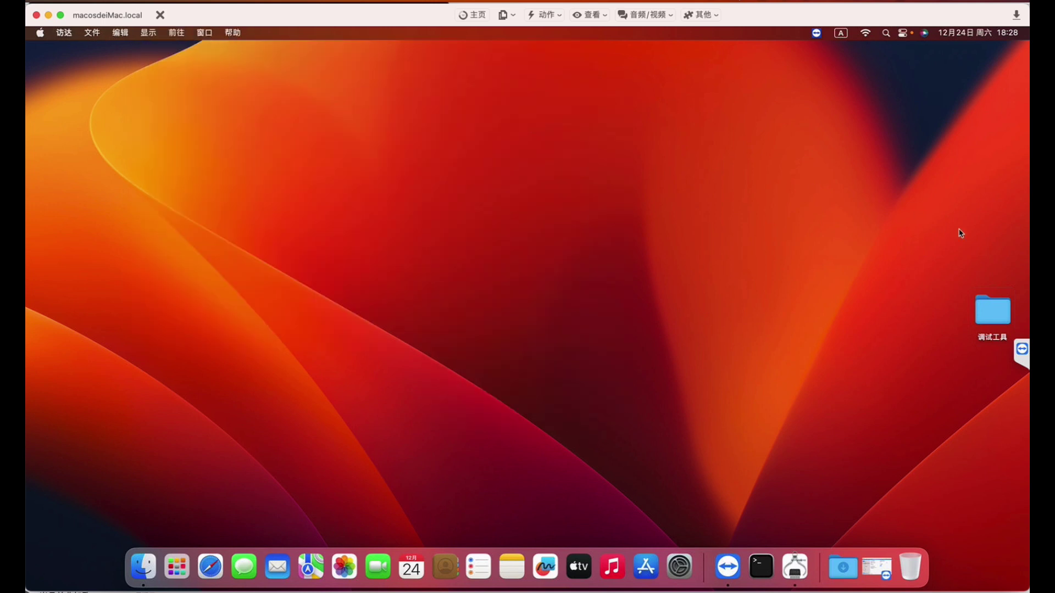
- Open CPU-S from the desktop's 调试工具 folder and run the frequency-scaling test with precise detection (精确检测)
double_click(994, 311)
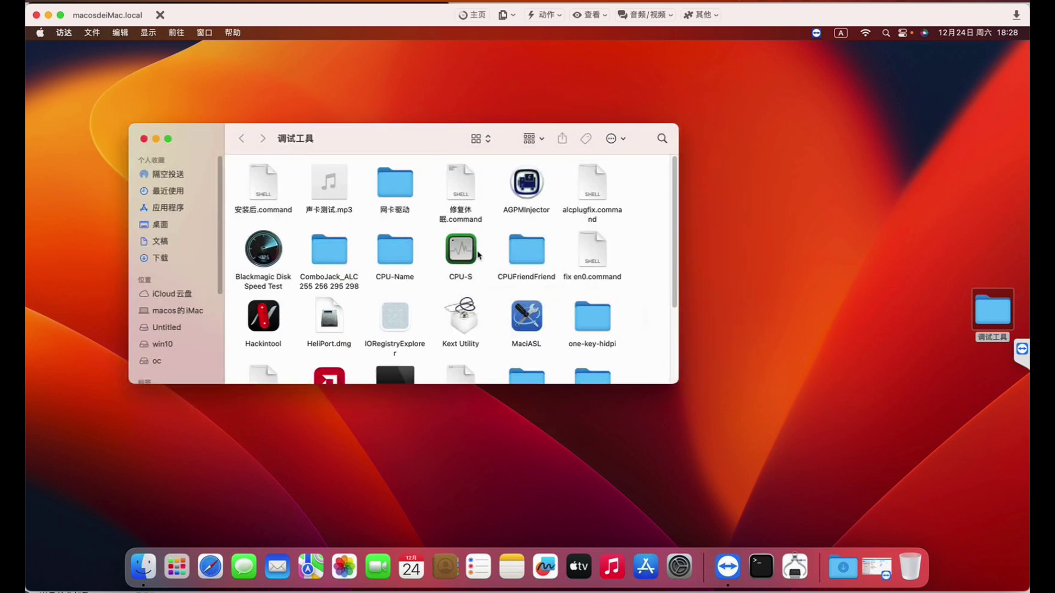
double_click(459, 246)
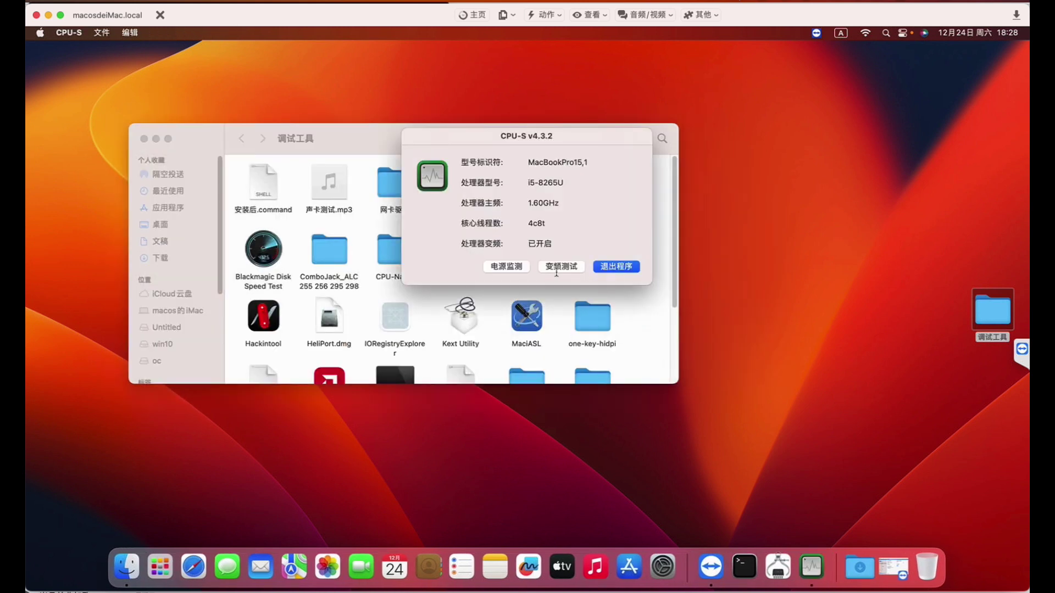
click(564, 267)
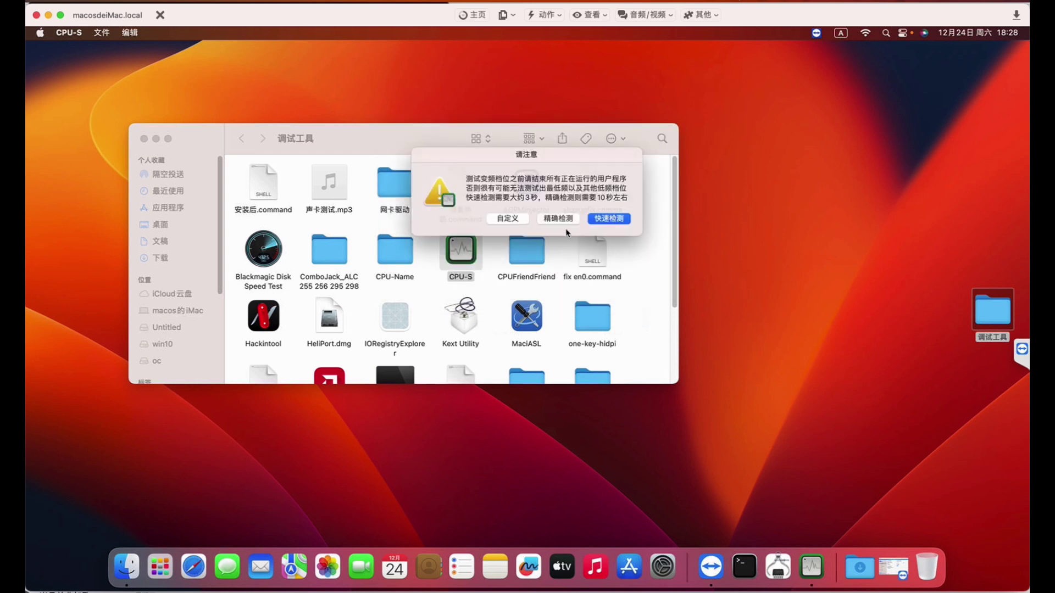
click(567, 221)
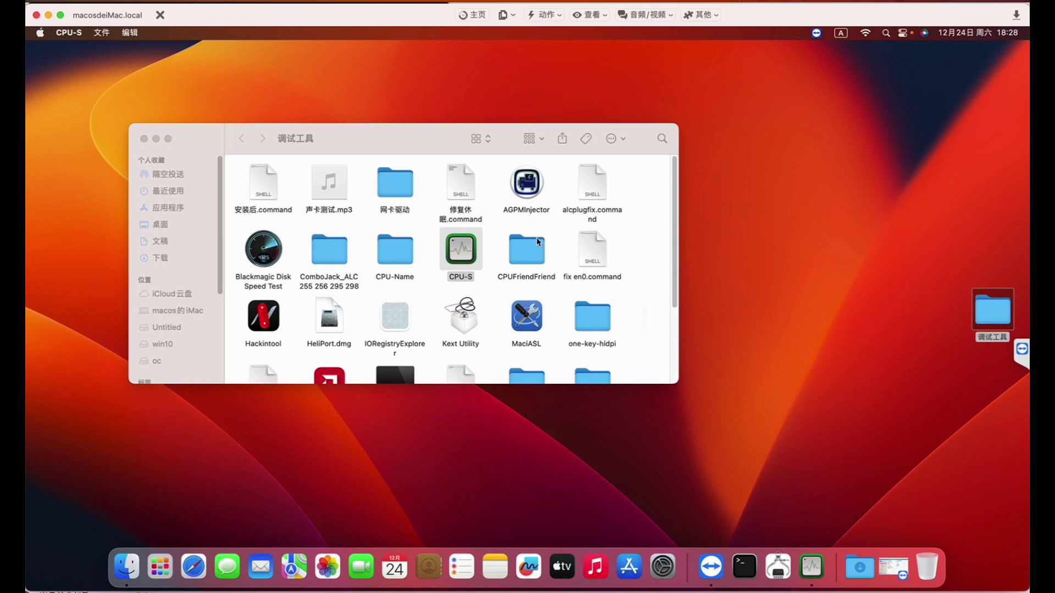
- Launch Hackintool from the 调试工具 folder, review the measured CPU frequency list in CPU-S, and close that result
double_click(271, 329)
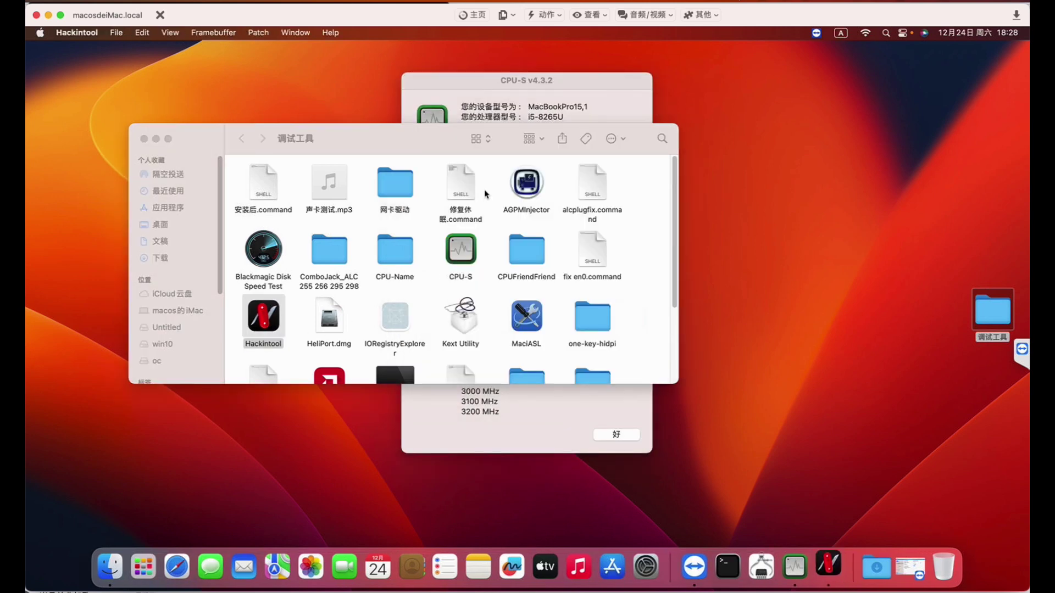
click(498, 92)
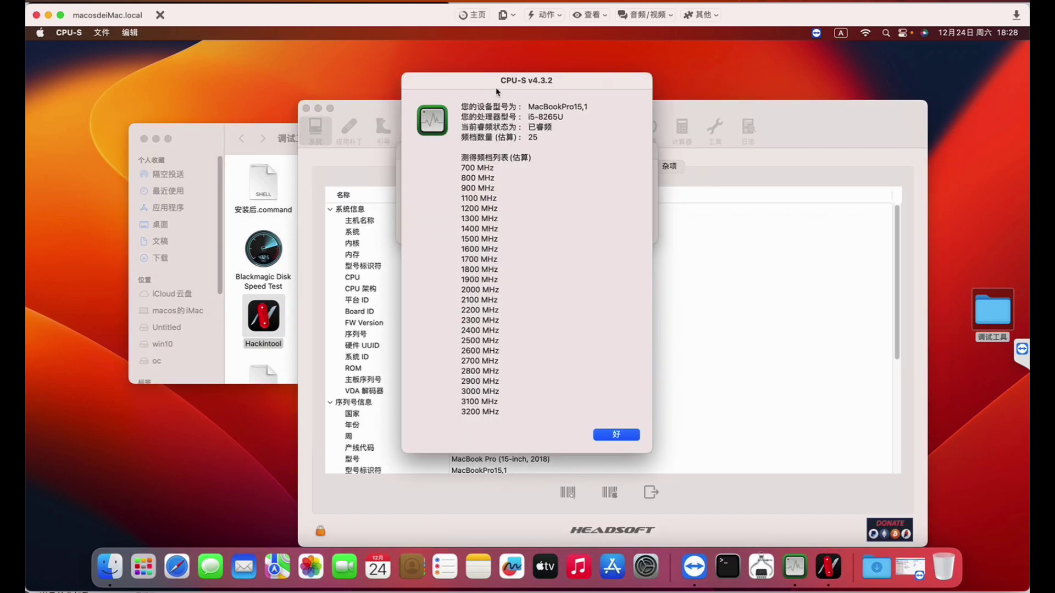
drag(477, 185, 520, 414)
click(519, 391)
click(608, 437)
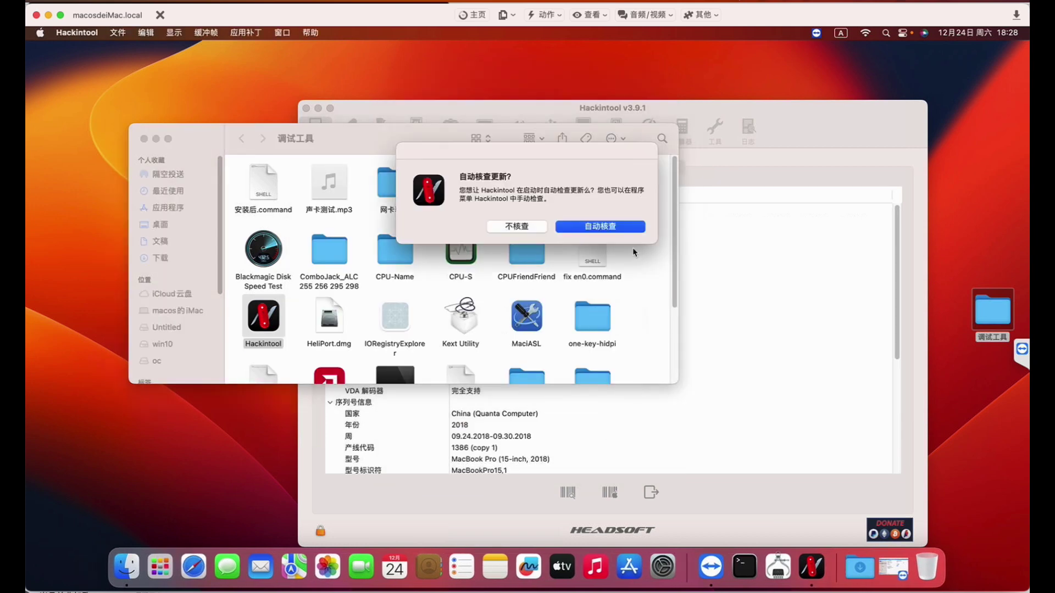
- Allow Hackintool to check for updates automatically, and review its system information and the miscellaneous hardware list (杂项)
click(624, 235)
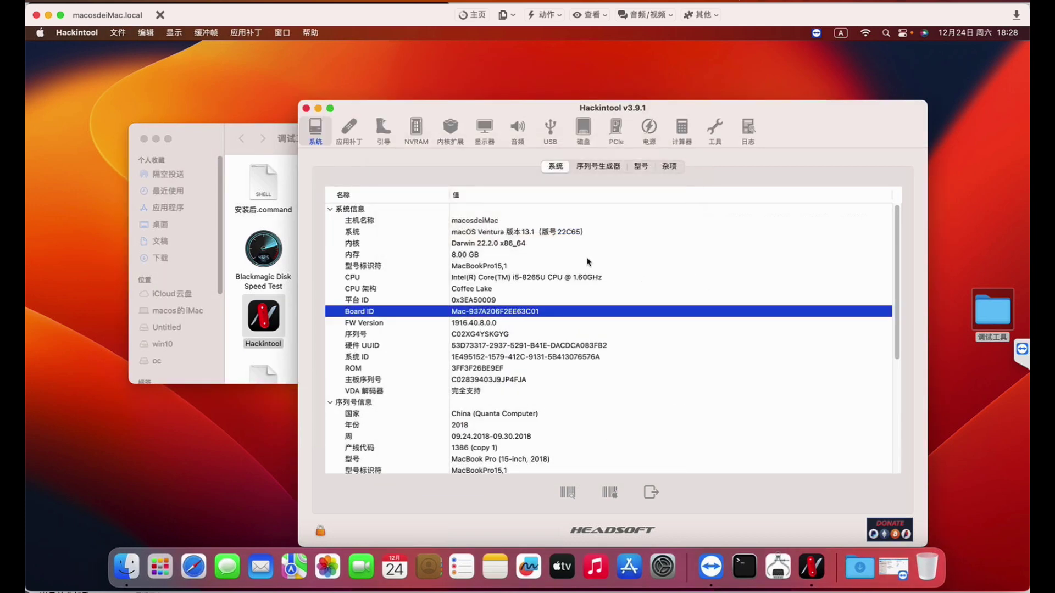
scroll(520, 275, down, 6)
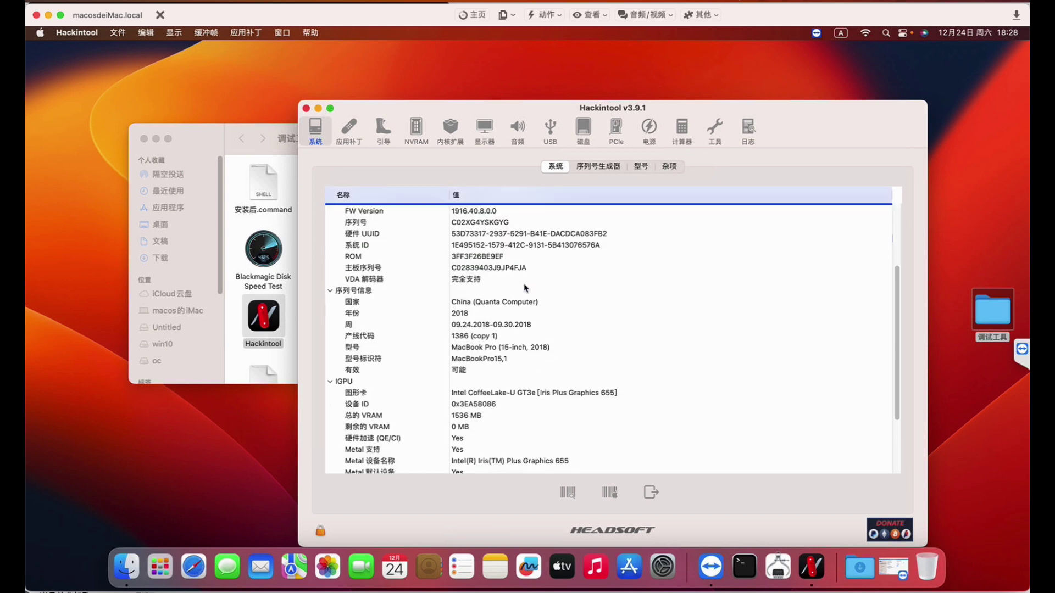
click(607, 169)
click(676, 170)
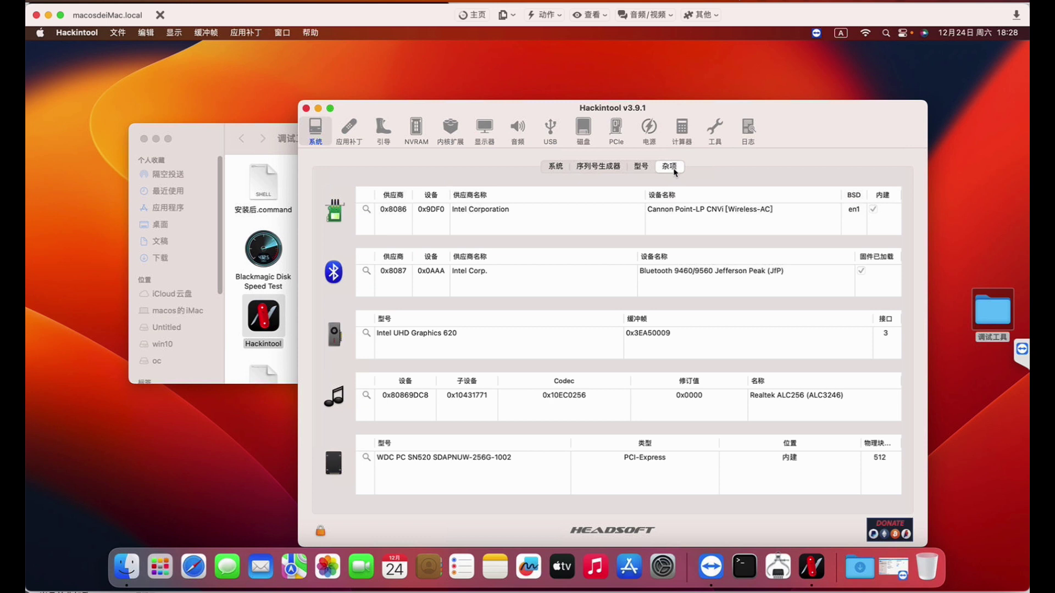
click(508, 195)
click(503, 214)
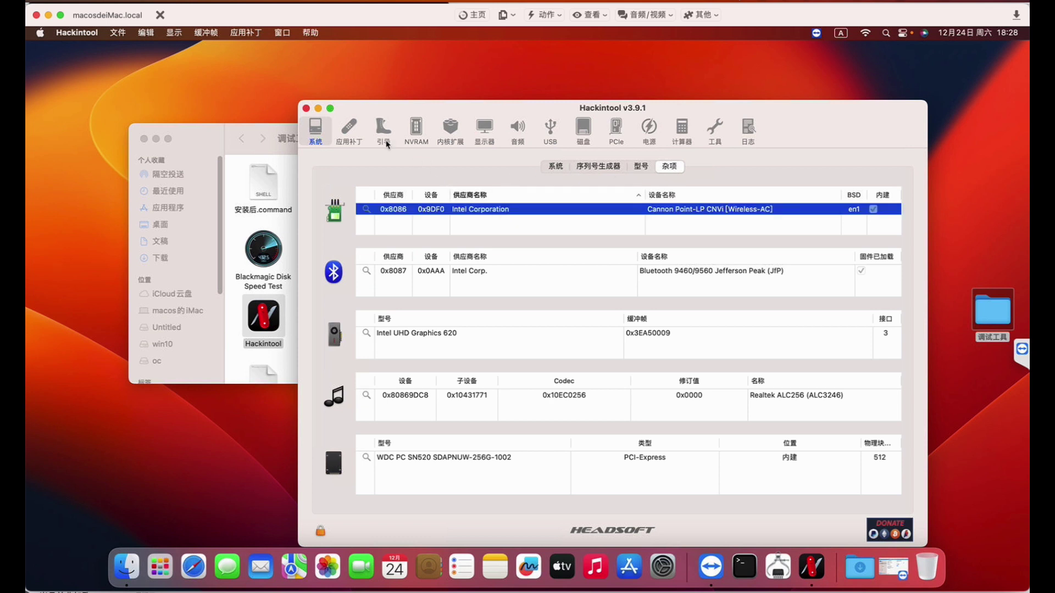
- View the graphics framebuffer patch information (应用补丁), and clear and refresh the USB port list
click(349, 132)
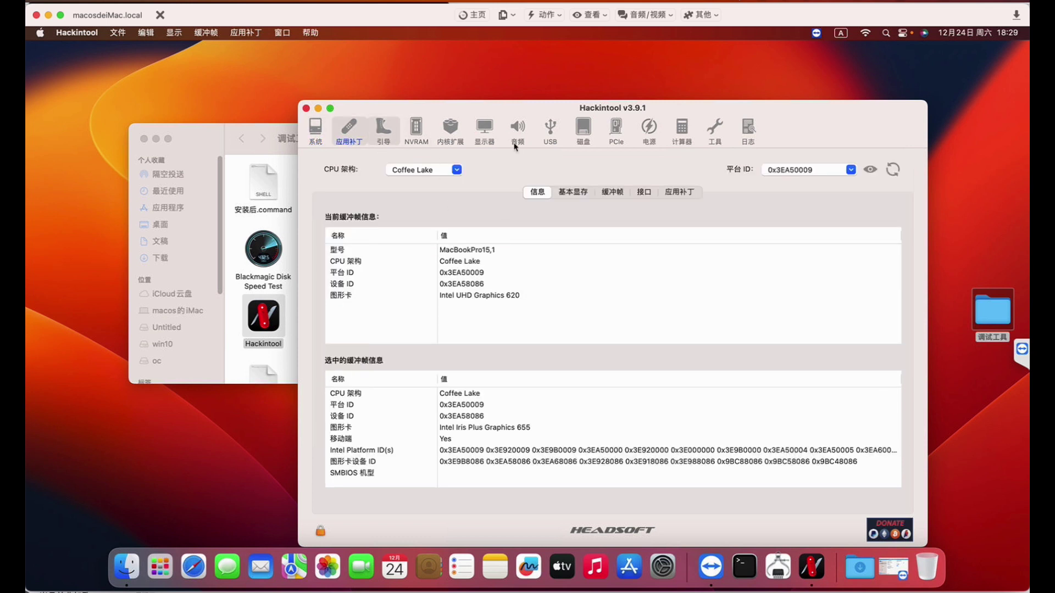
click(550, 132)
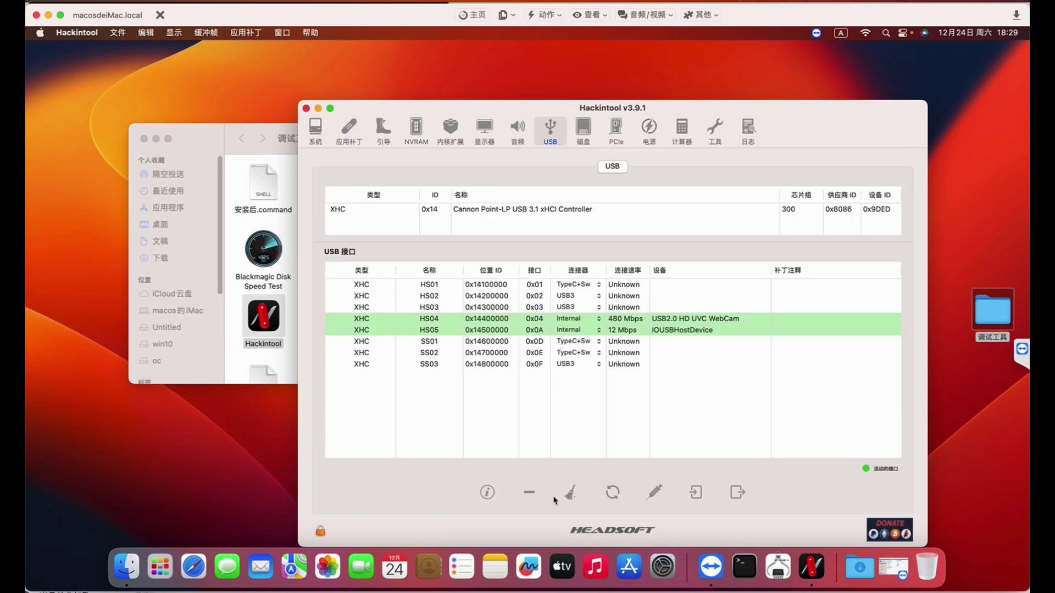
click(569, 496)
click(612, 492)
key(super+a)
- Review the audio codec details and the PCIe device list, and quit Hackintool
click(518, 132)
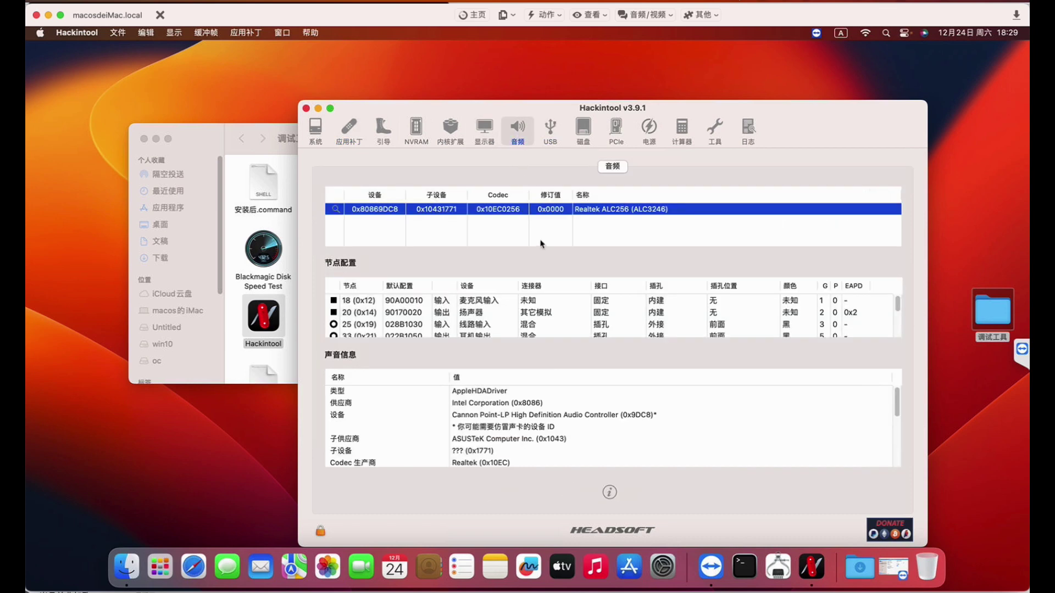
scroll(561, 407, down, 5)
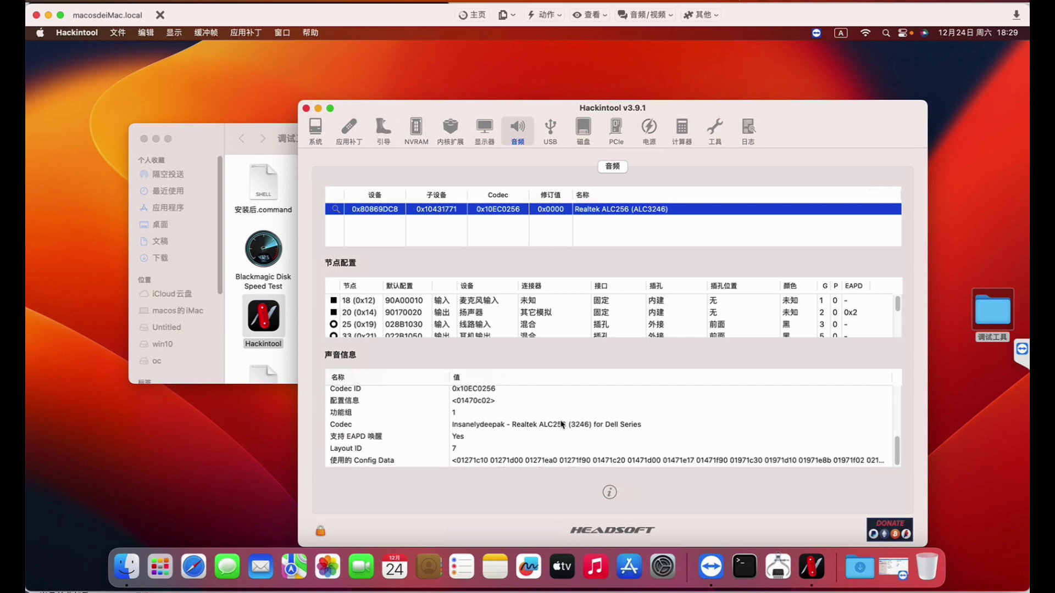
scroll(558, 425, up, 5)
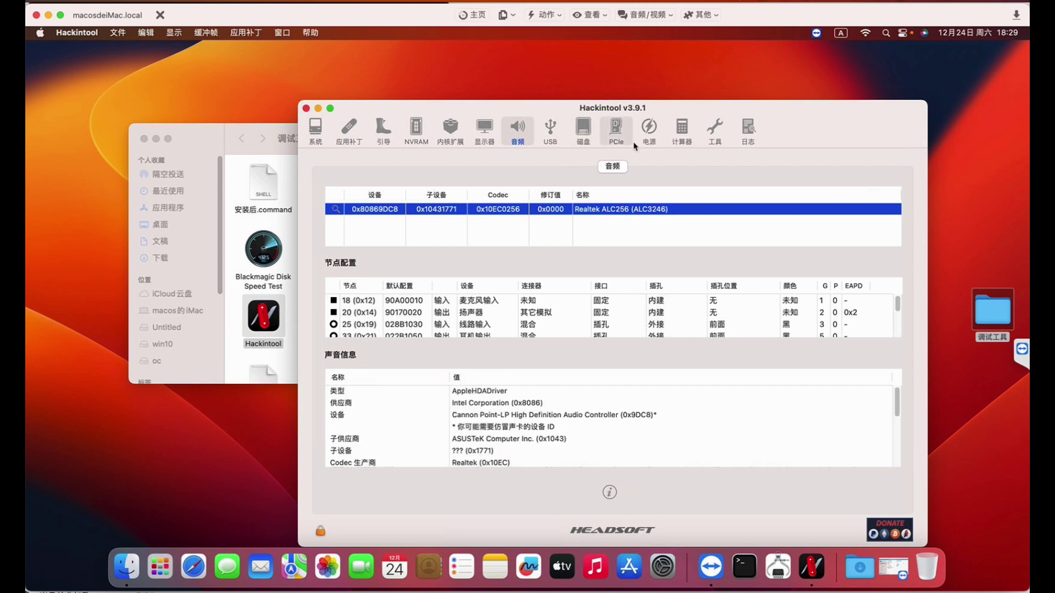
click(615, 132)
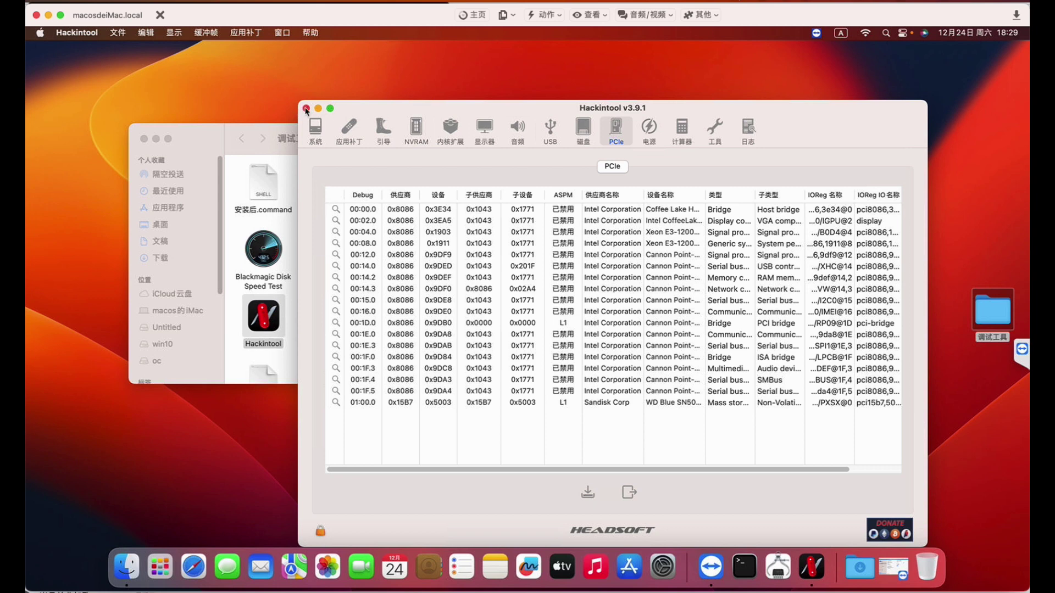
key(super+q)
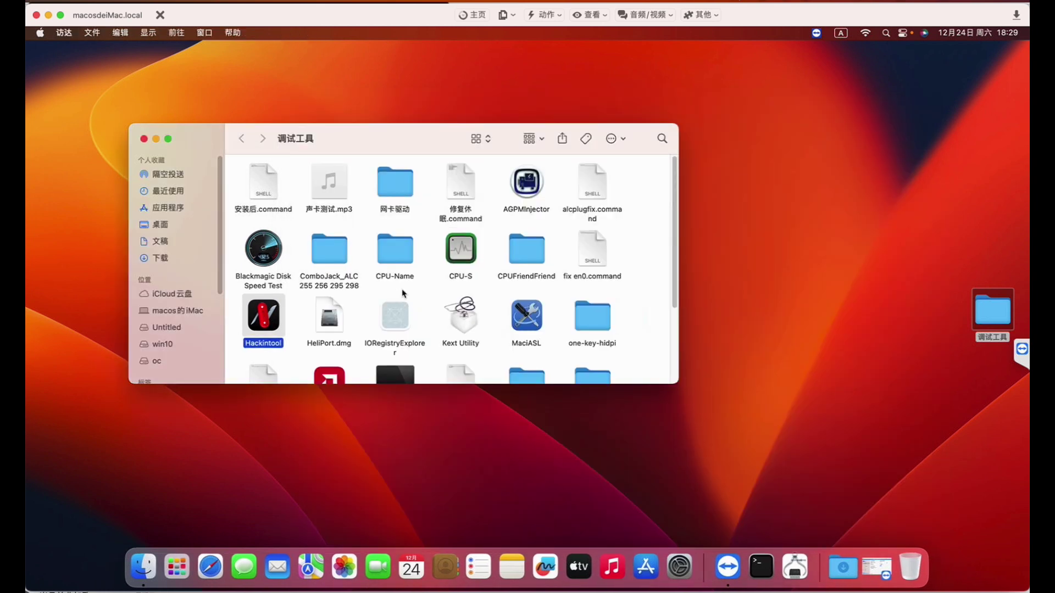
- Look through the remaining tools in the 调试工具 folder and close its window
scroll(356, 245, down, 1)
scroll(356, 246, down, 4)
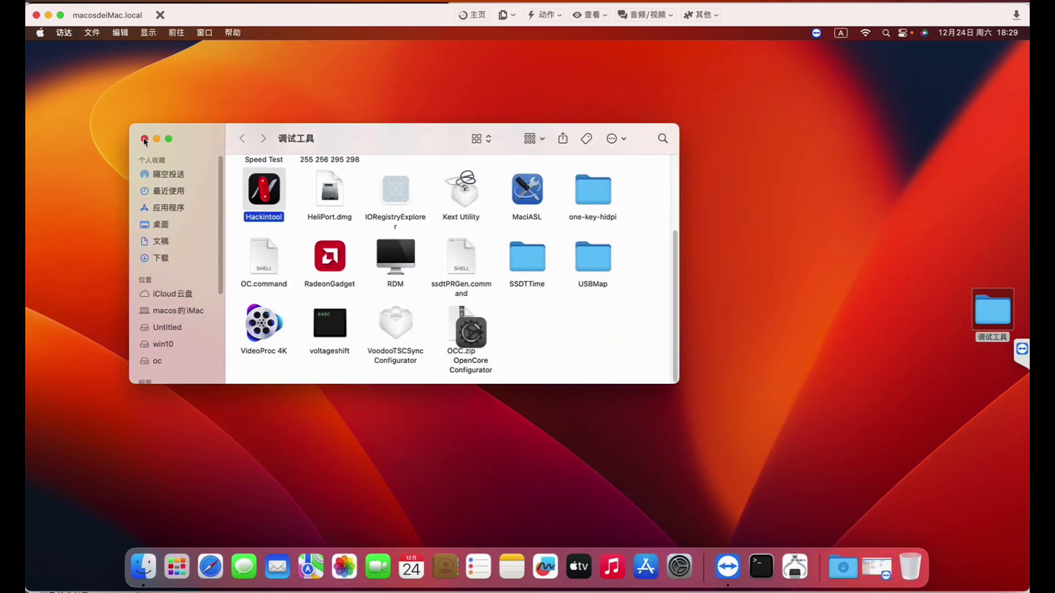
click(145, 140)
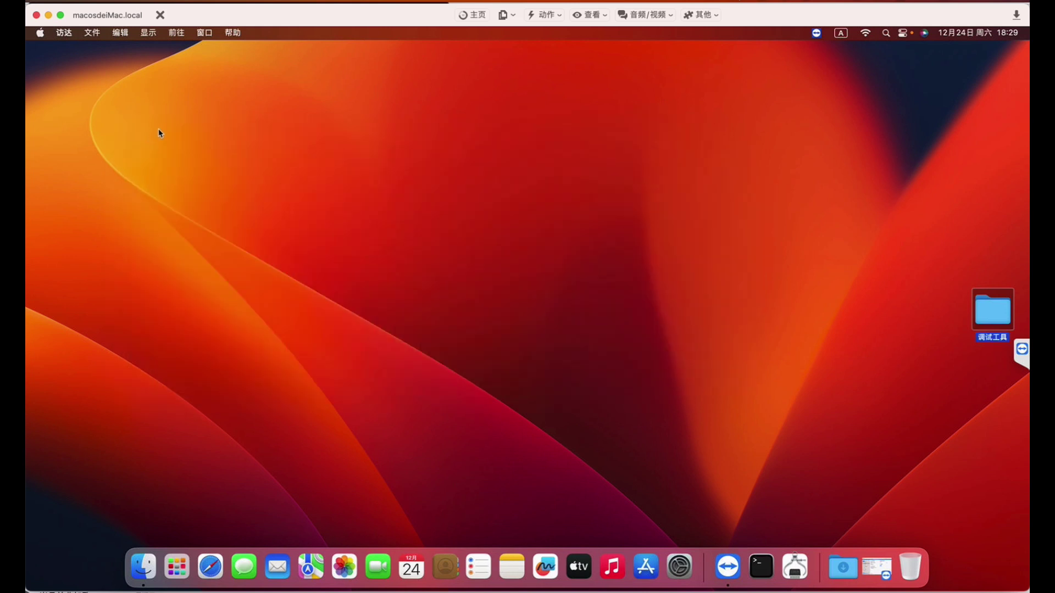
- Open About This Mac from the remote desktop
click(40, 33)
click(53, 50)
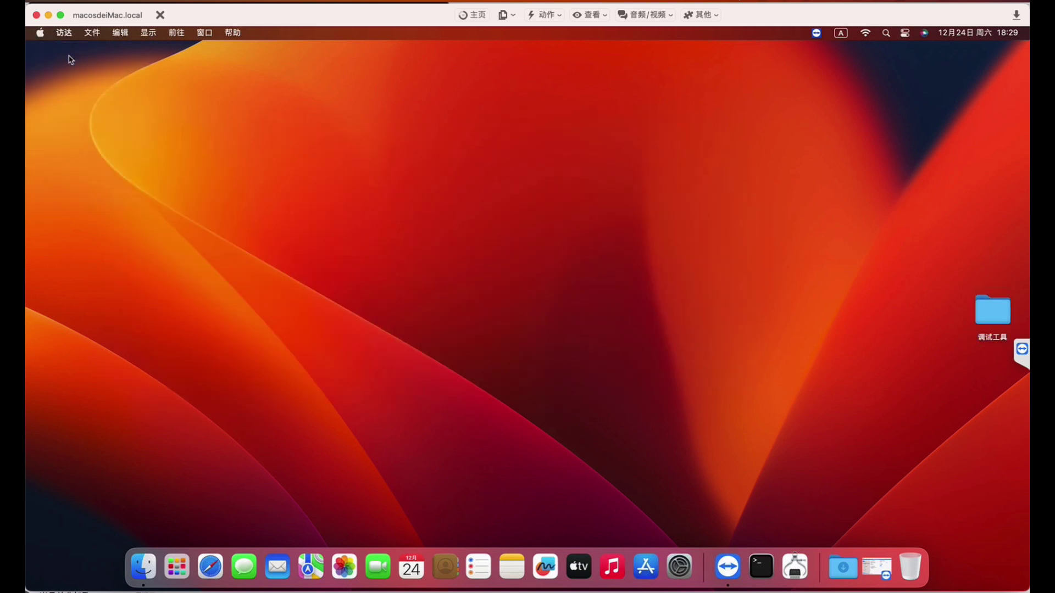